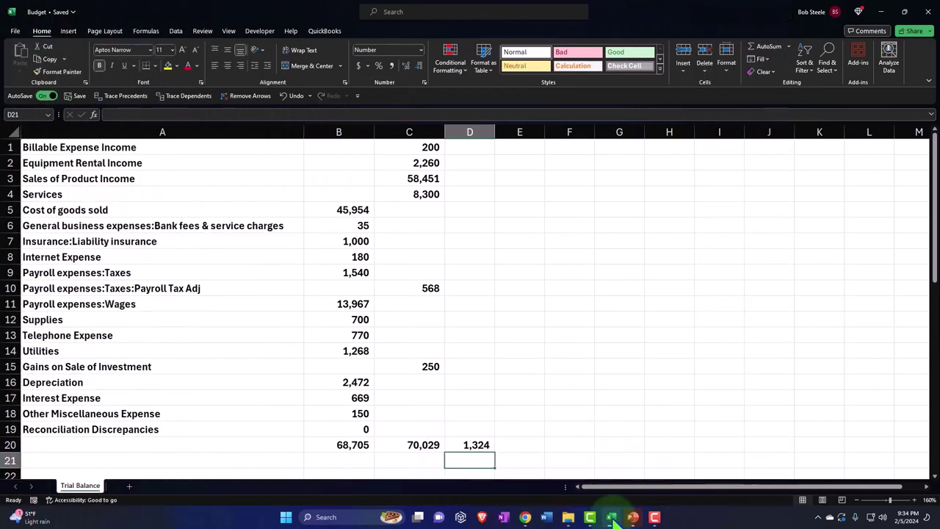
Bring up the QuickBooks profit and loss report in the browser for reference
click(612, 518)
click(612, 517)
click(531, 518)
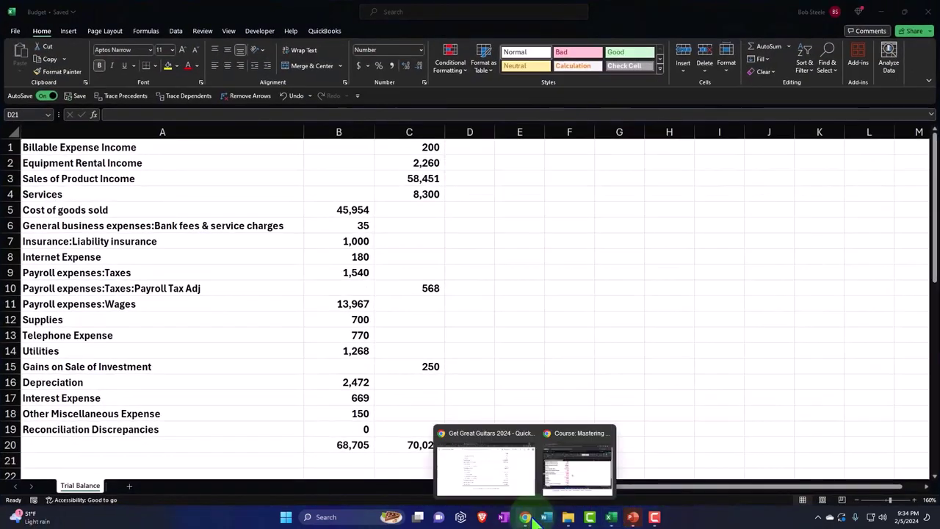
click(481, 470)
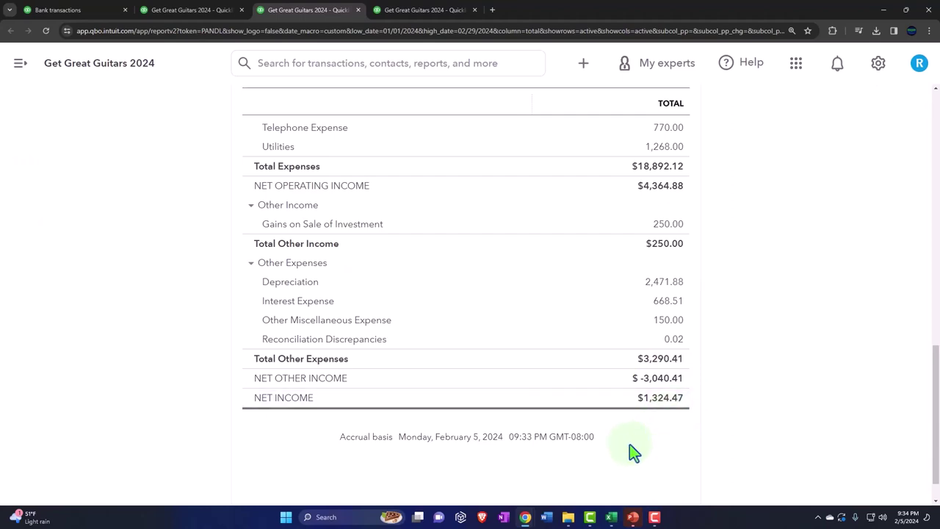
Back in the Budget workbook, clear the row 20 totals and select expense amounts B5:B19
click(607, 522)
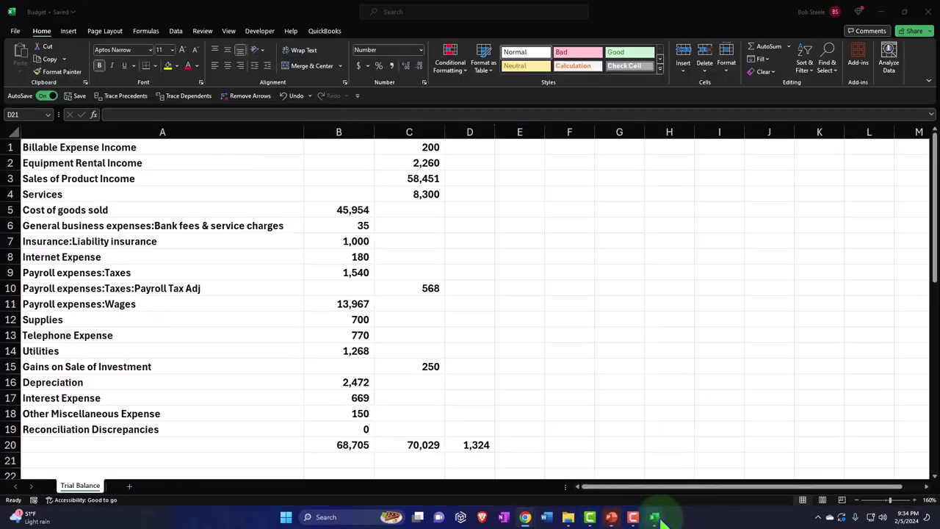
drag(494, 477, 670, 484)
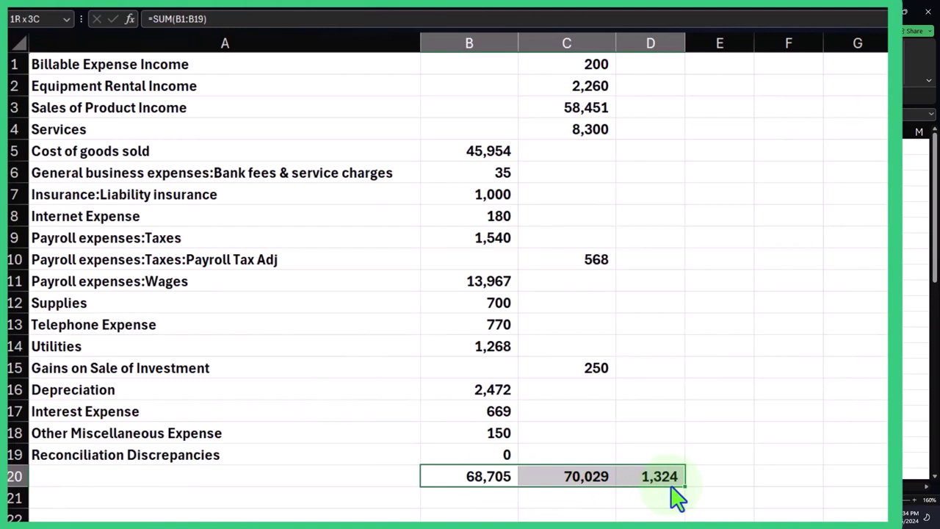
key(Delete)
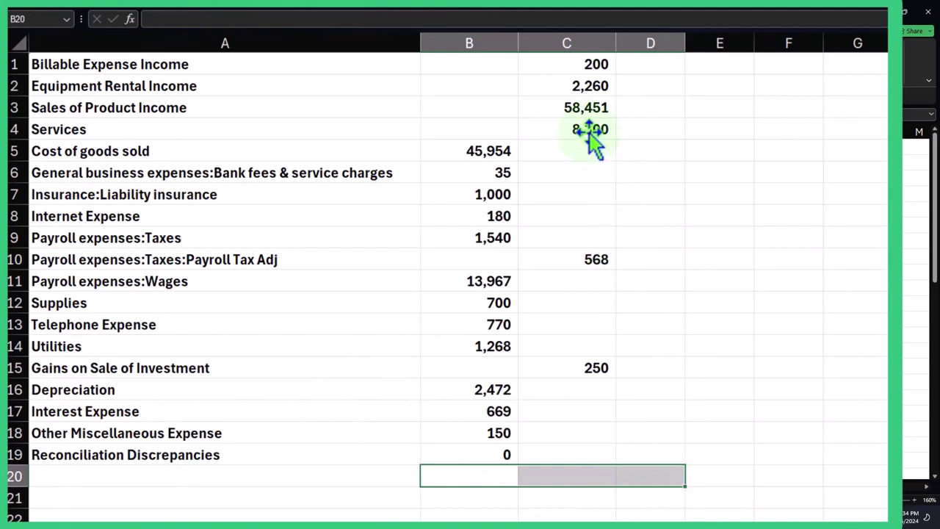
drag(501, 145, 486, 454)
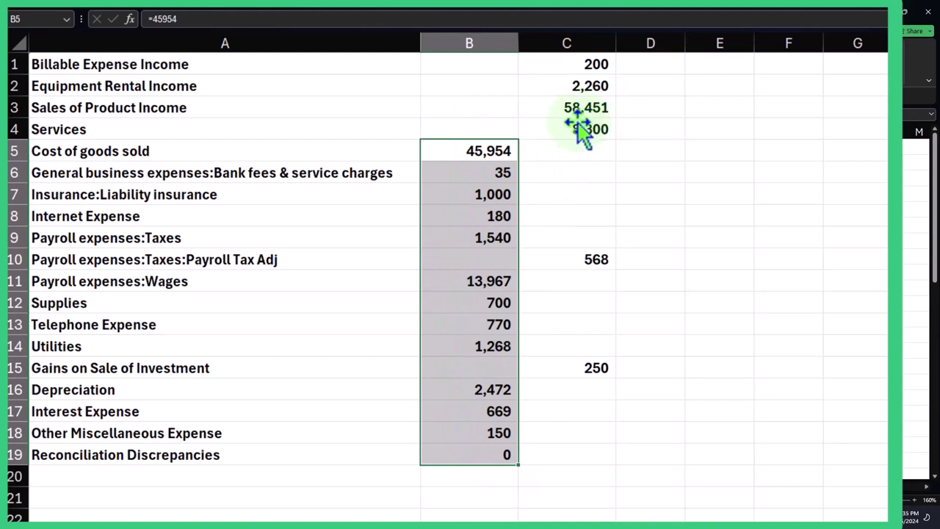
Copy B5:B19 and Paste Special with Subtract into F5, giving negatives (45,954) to (0)
right_click(475, 171)
click(510, 144)
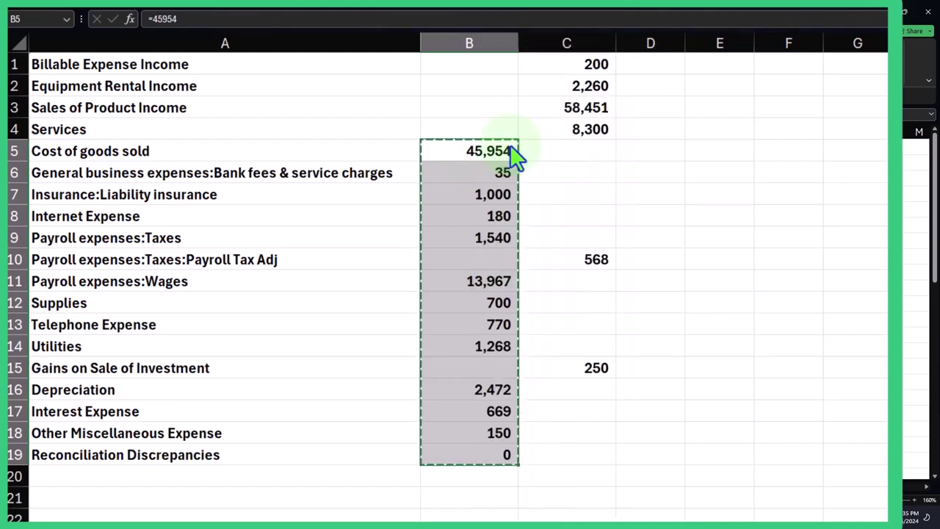
click(780, 149)
right_click(781, 149)
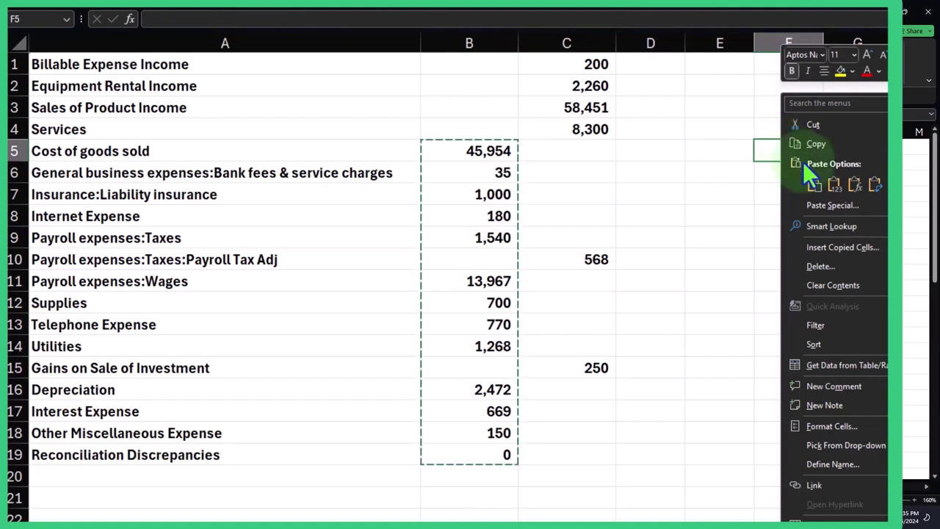
click(839, 204)
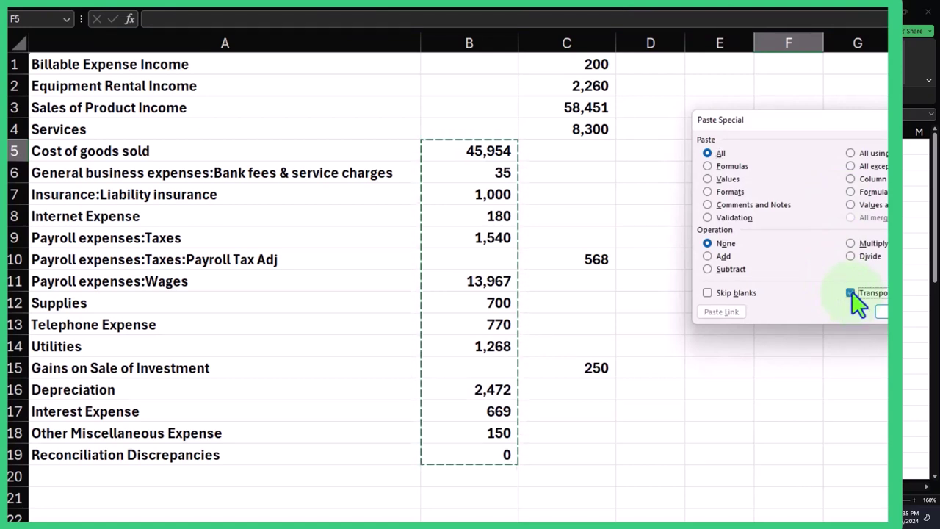
click(707, 269)
click(882, 311)
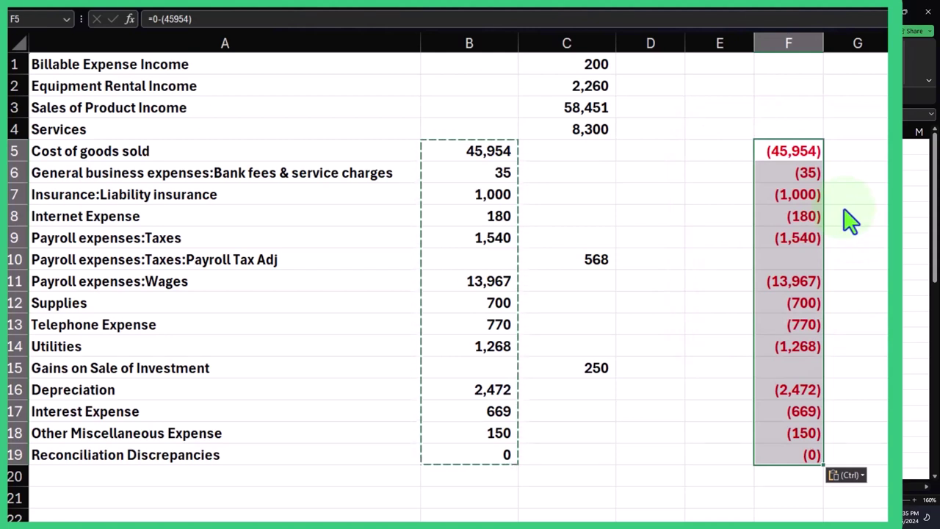
Paste the negated F5:F19 amounts over B5:B19 and spot-check cells B9 and B14
key(ctrl+c)
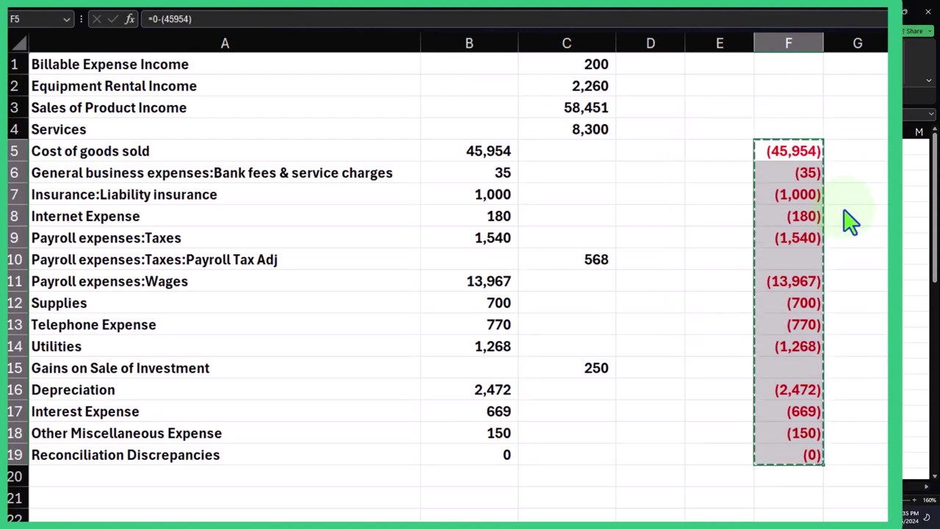
click(480, 158)
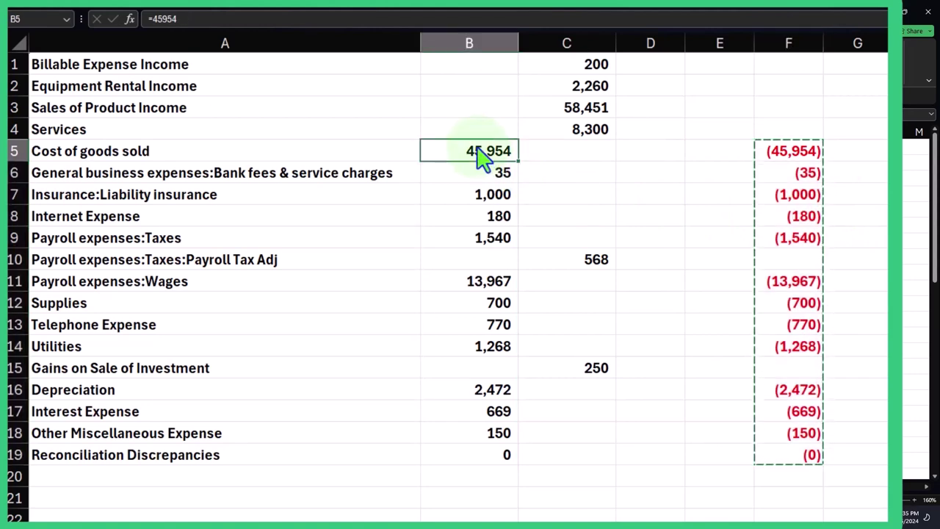
key(ctrl+v)
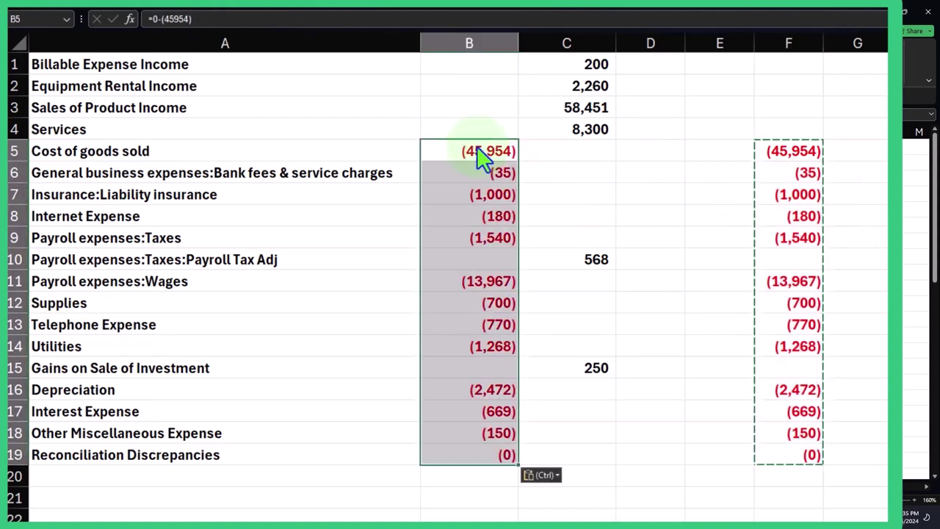
click(487, 197)
click(477, 239)
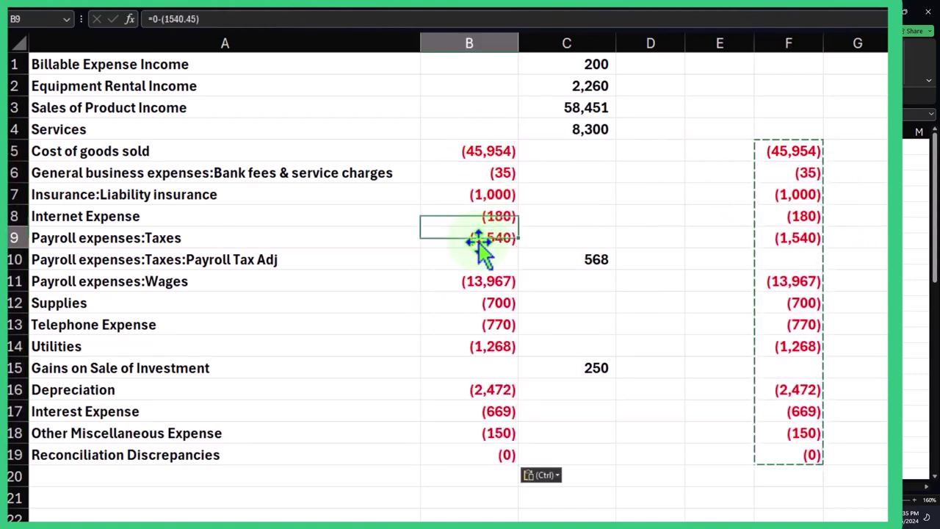
click(490, 347)
Re-enter the income amounts in C1, C2 and C3 so they refresh
click(580, 87)
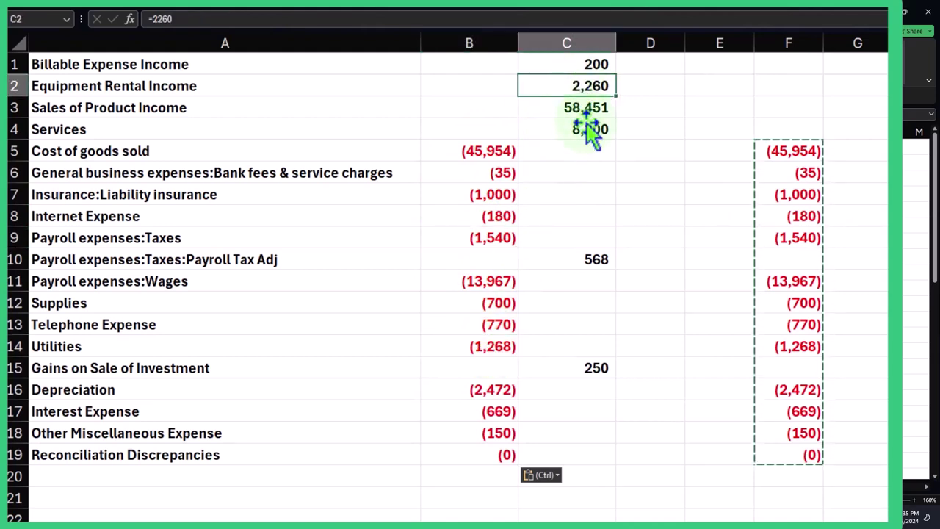
click(581, 65)
double_click(580, 65)
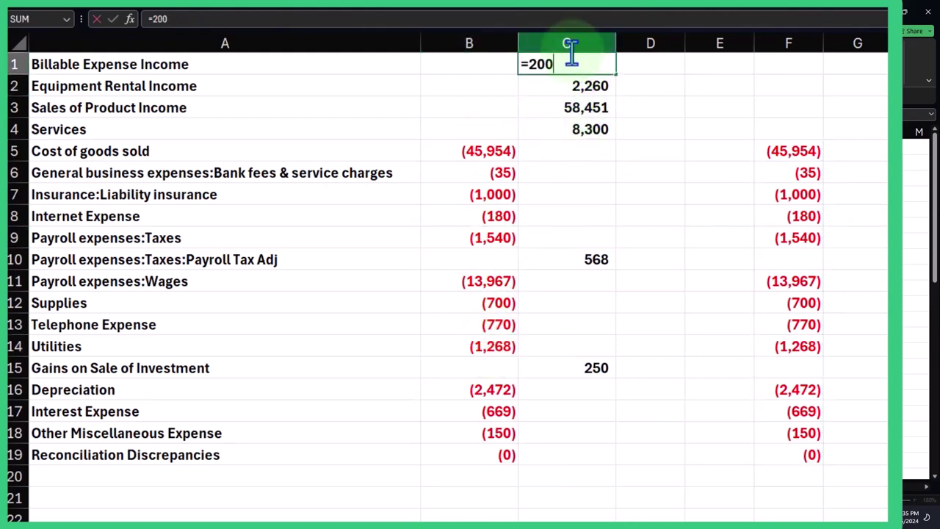
key(Return)
double_click(573, 87)
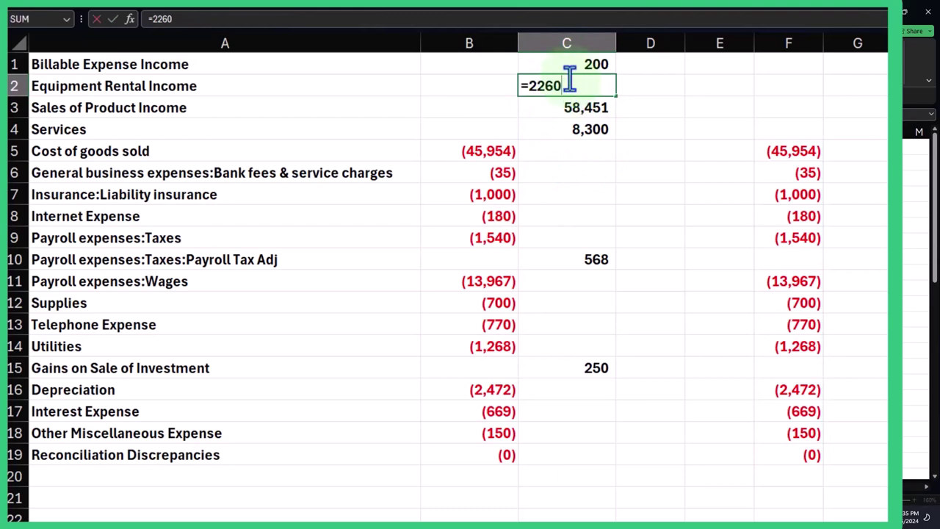
key(Return)
double_click(564, 108)
key(Return)
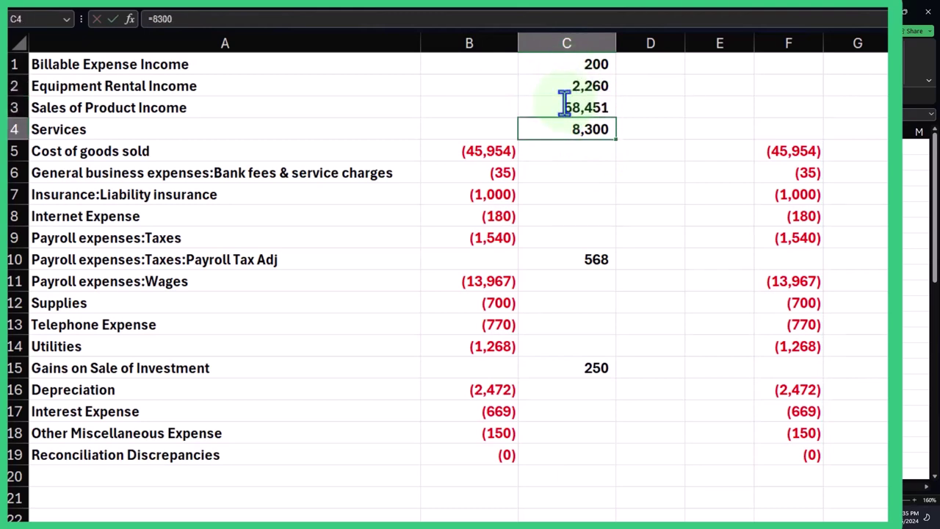
click(572, 239)
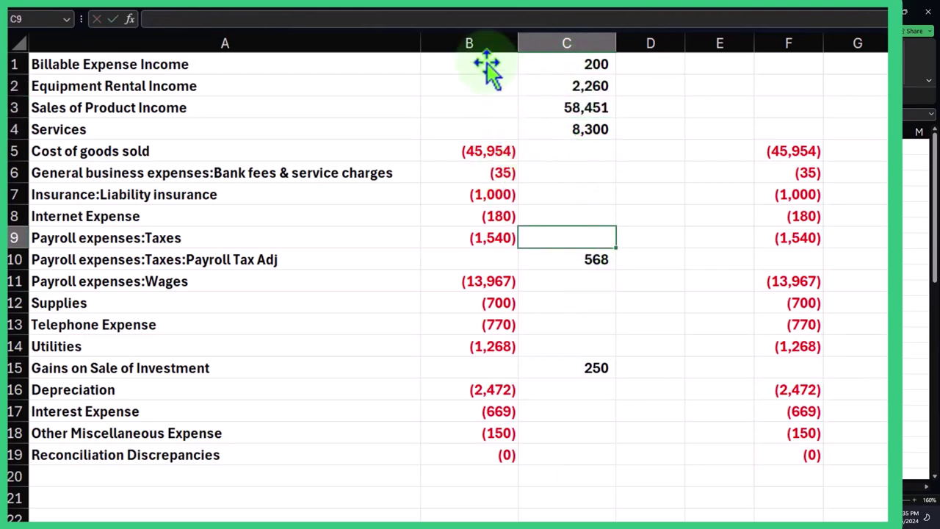
Convert B1:C19 to plain values by copying and pasting values over B1
drag(485, 65, 559, 462)
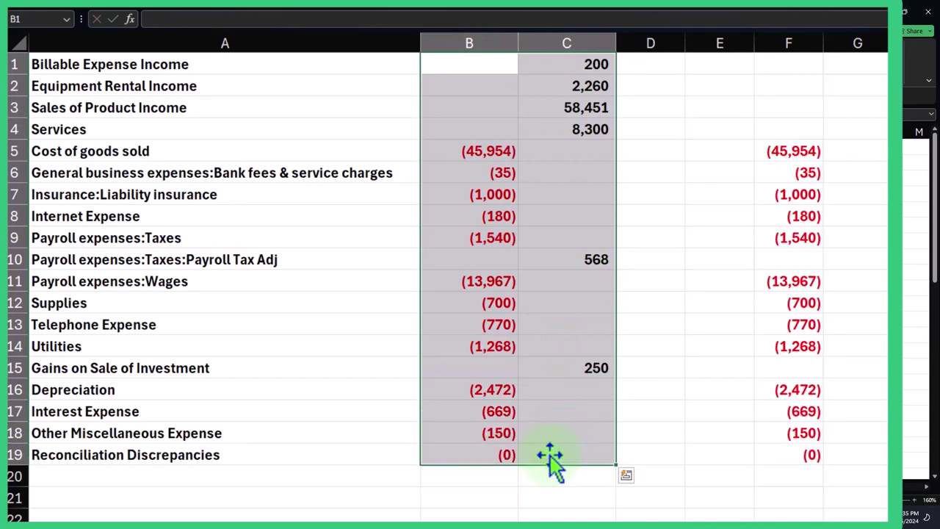
key(ctrl+c)
right_click(473, 67)
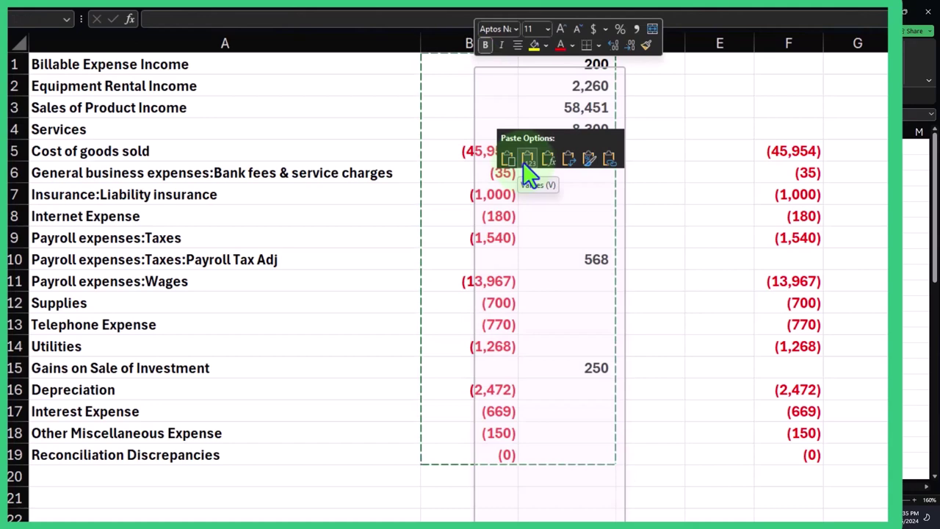
click(524, 163)
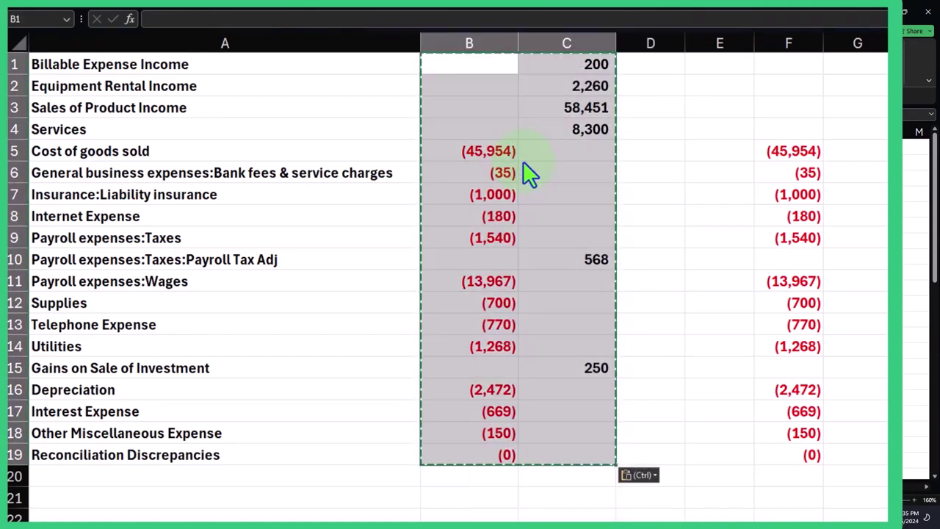
Confirm C1 and C2 hold plain values, then clear the helper negatives in F5:F19
click(579, 63)
click(585, 87)
double_click(586, 86)
key(Return)
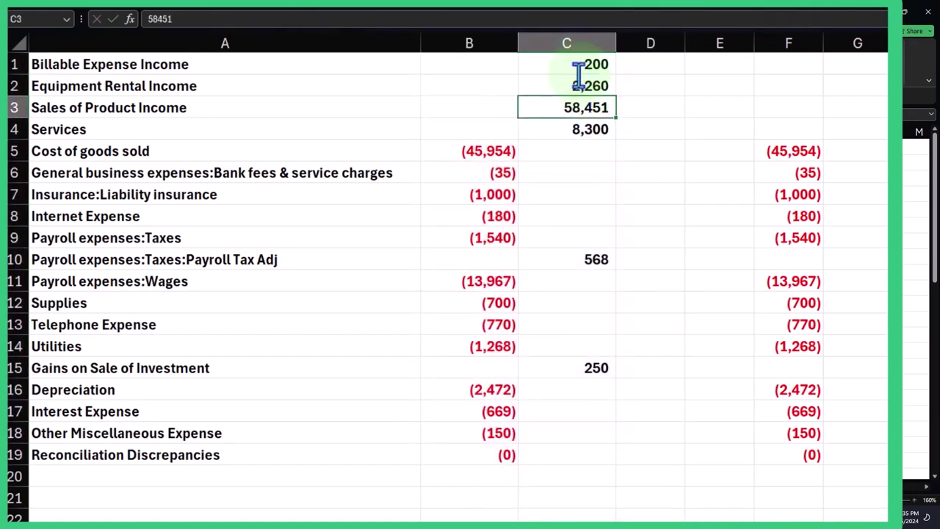
drag(785, 151, 805, 457)
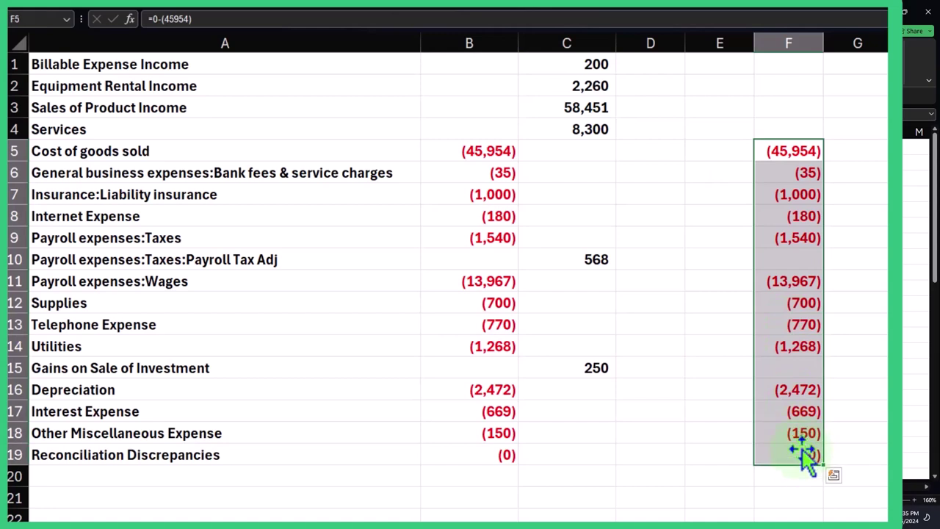
key(Delete)
Move the four income amounts from C1:C4 into B1:B4
click(690, 332)
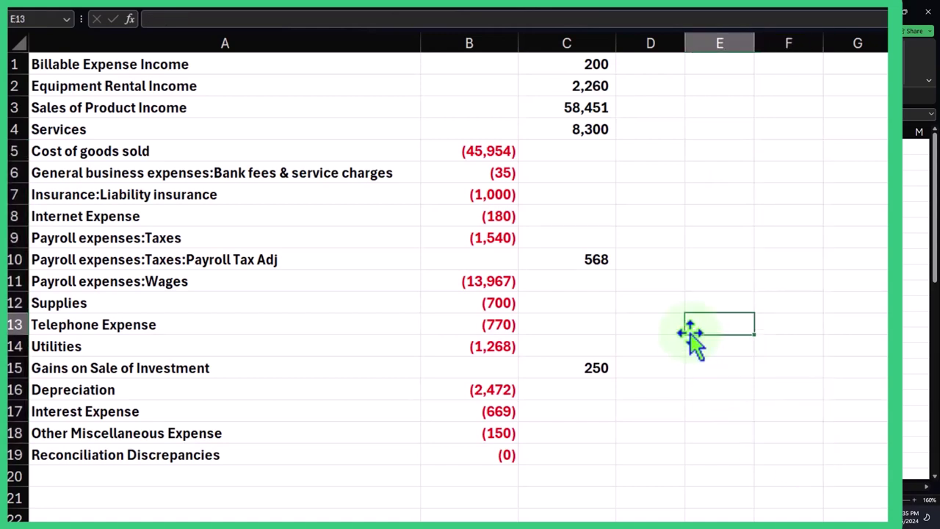
click(591, 64)
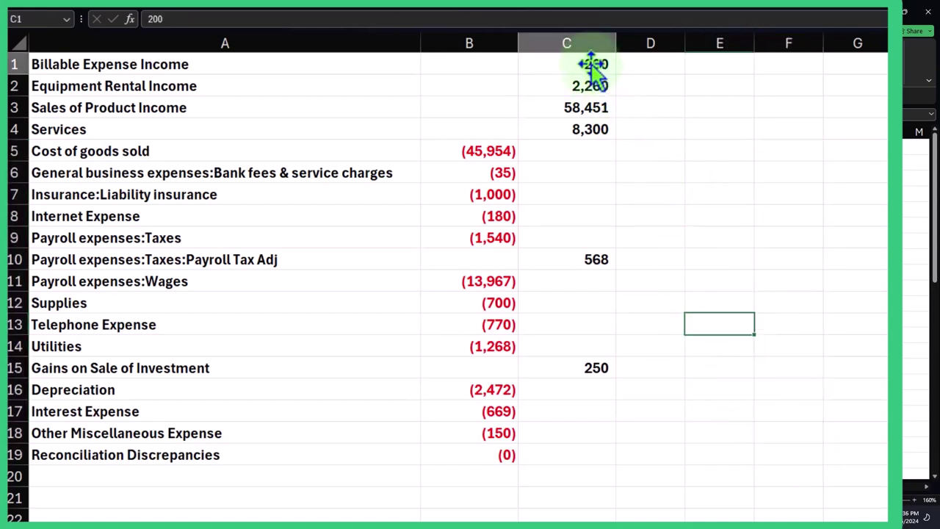
drag(591, 65, 580, 132)
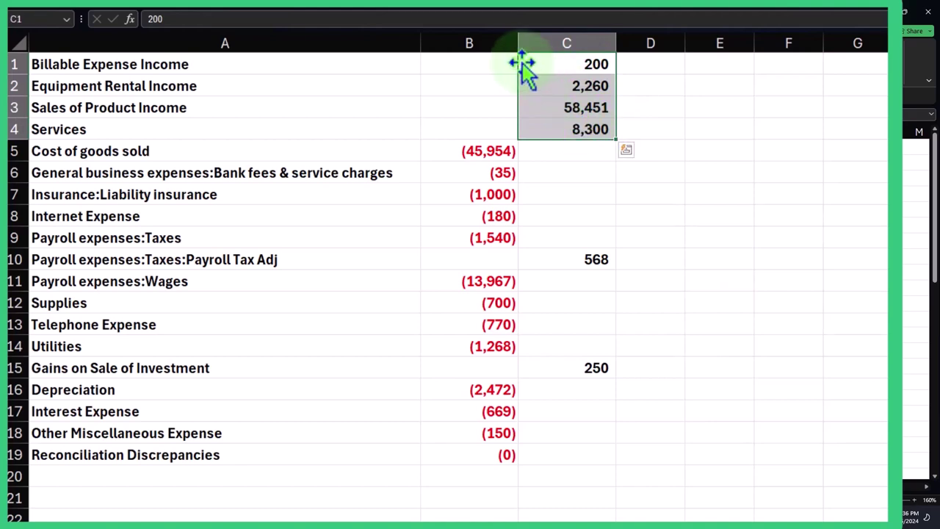
drag(521, 63, 493, 74)
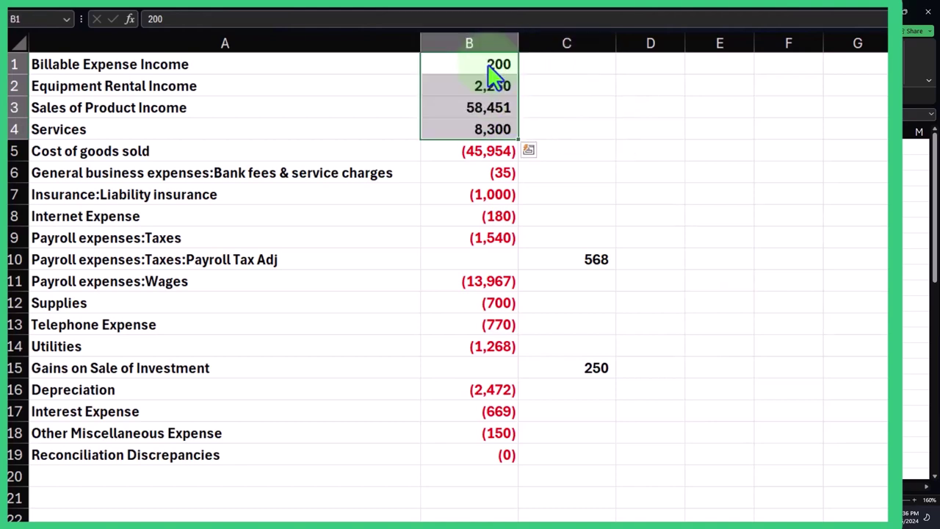
drag(423, 73, 522, 75)
right_click(549, 83)
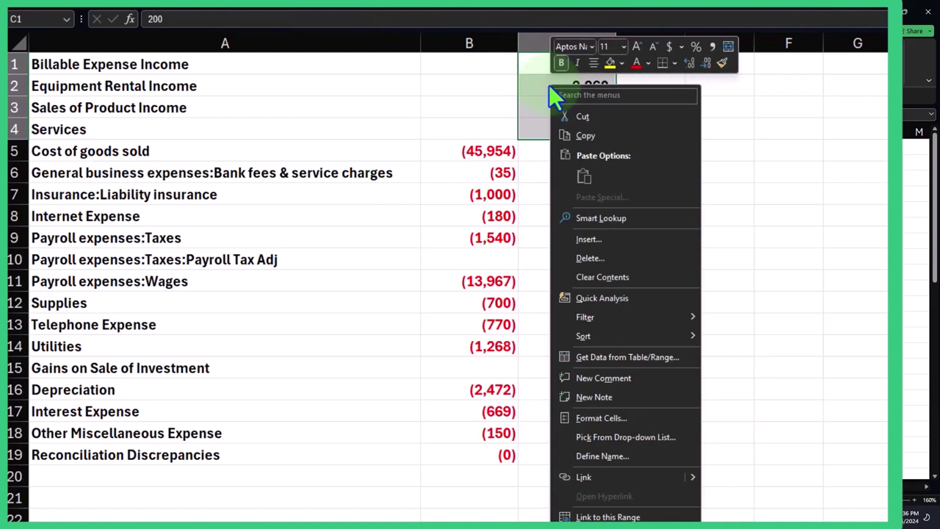
click(575, 116)
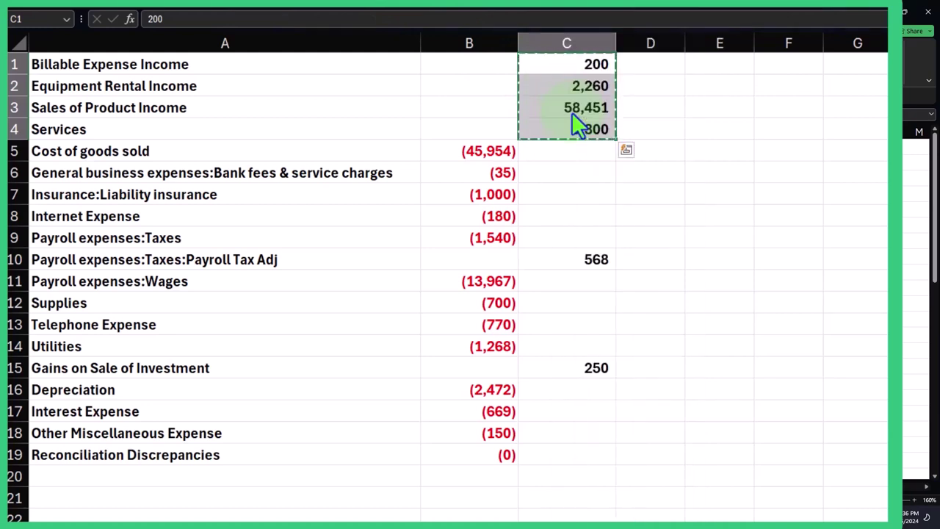
click(484, 65)
right_click(484, 65)
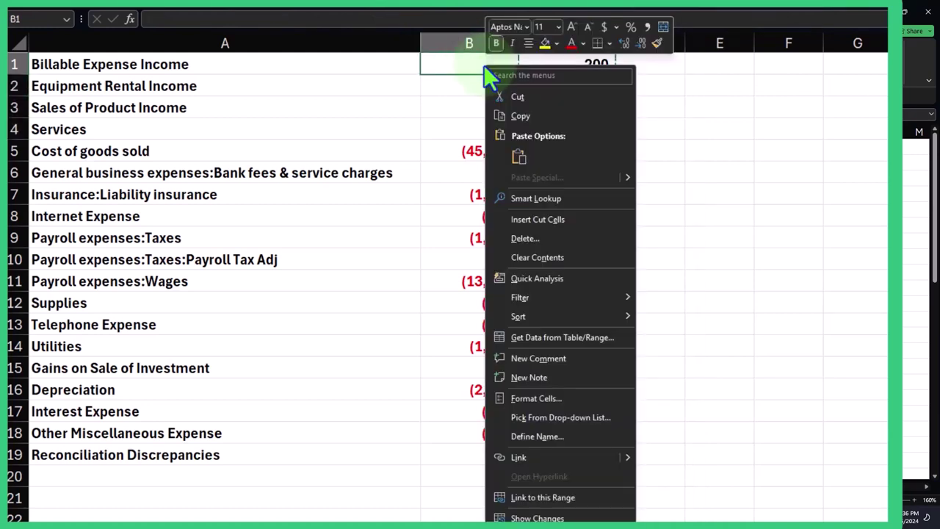
click(518, 151)
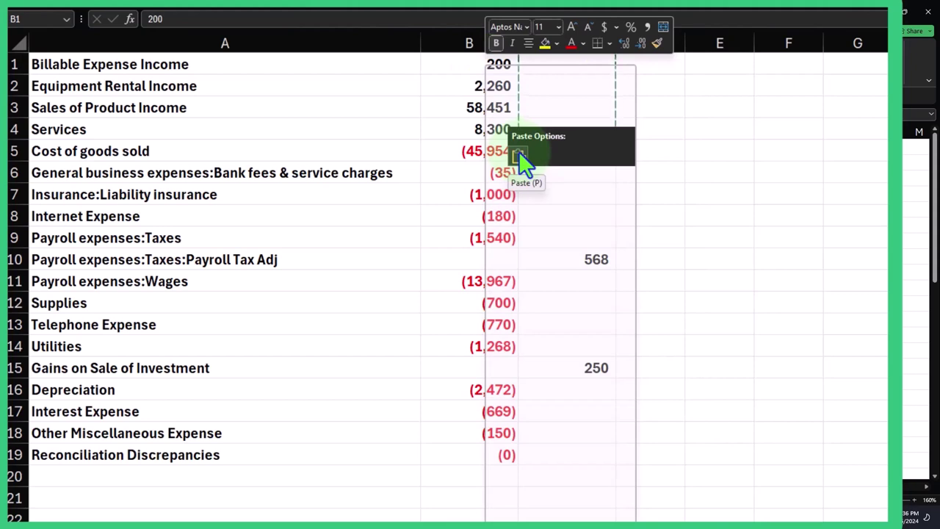
click(518, 152)
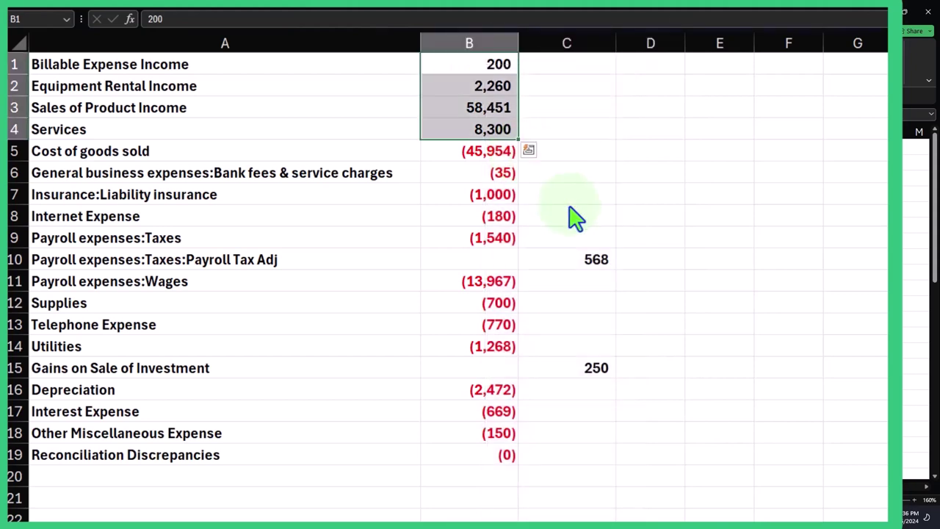
Move the 567.99 amount into B10 and the 250 gain into B15
click(588, 258)
key(ctrl+x)
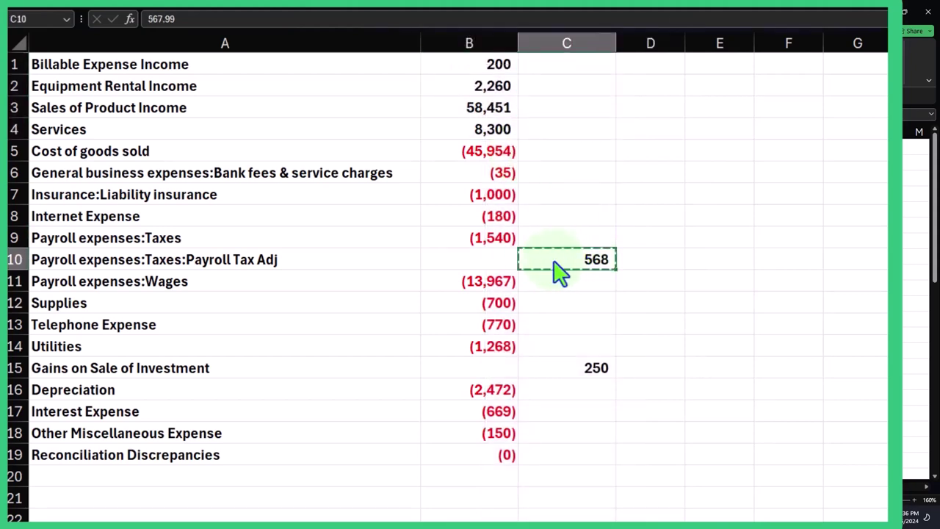
click(509, 263)
key(ctrl+v)
click(596, 369)
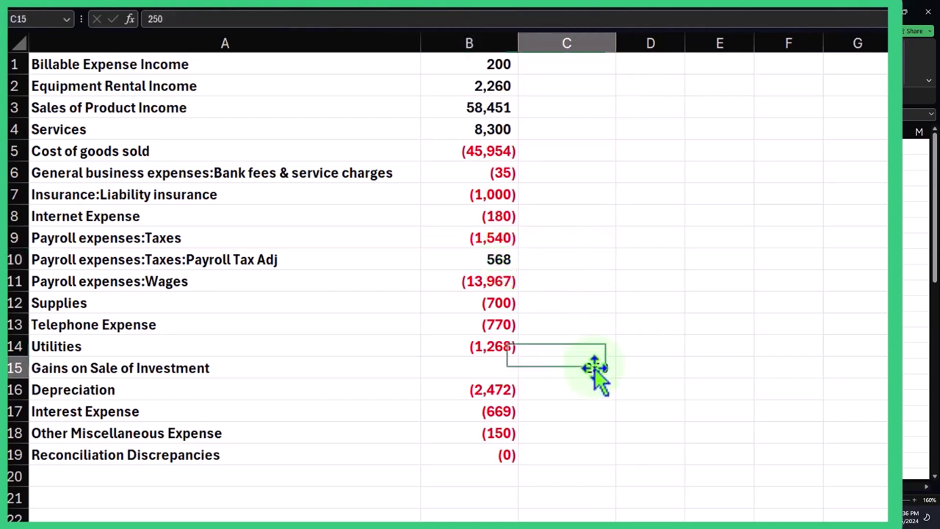
click(505, 369)
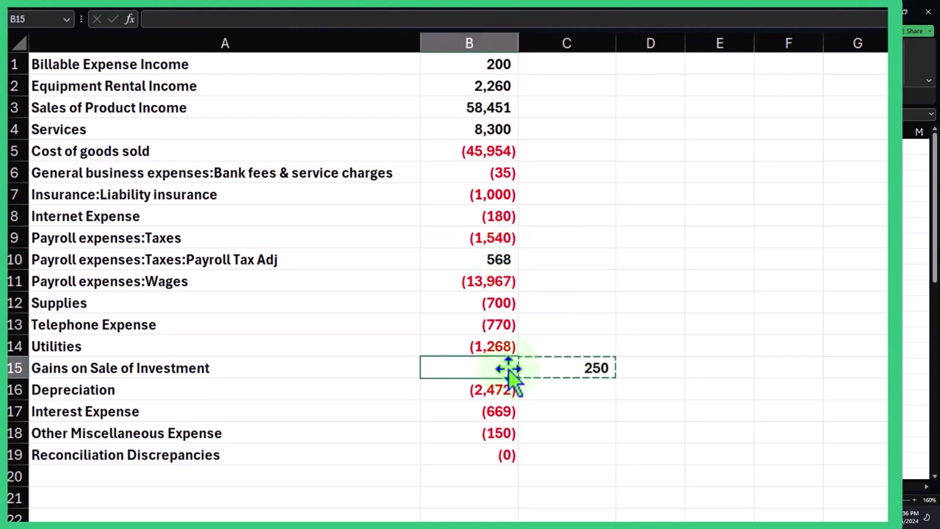
key(ctrl+v)
click(357, 301)
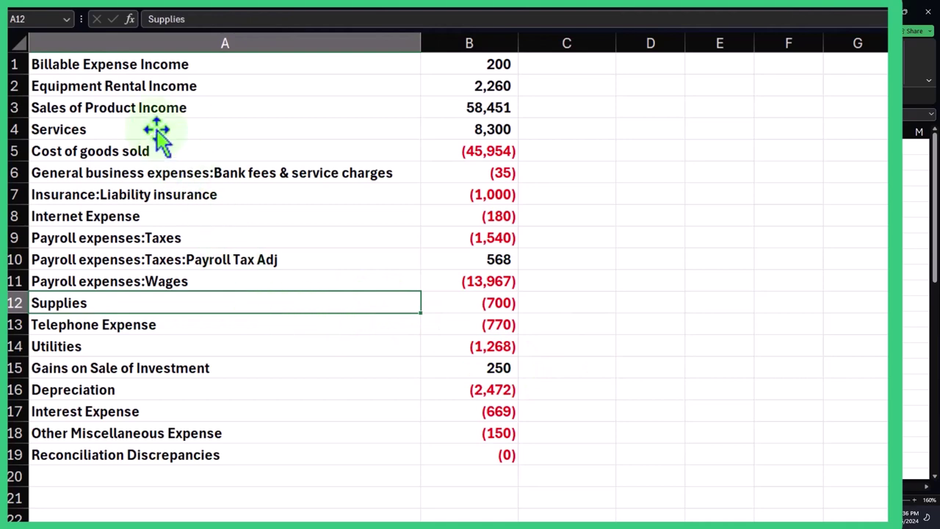
Delete the 'General business expenses:' prefix so A6 reads Bank fees & service charges
click(68, 64)
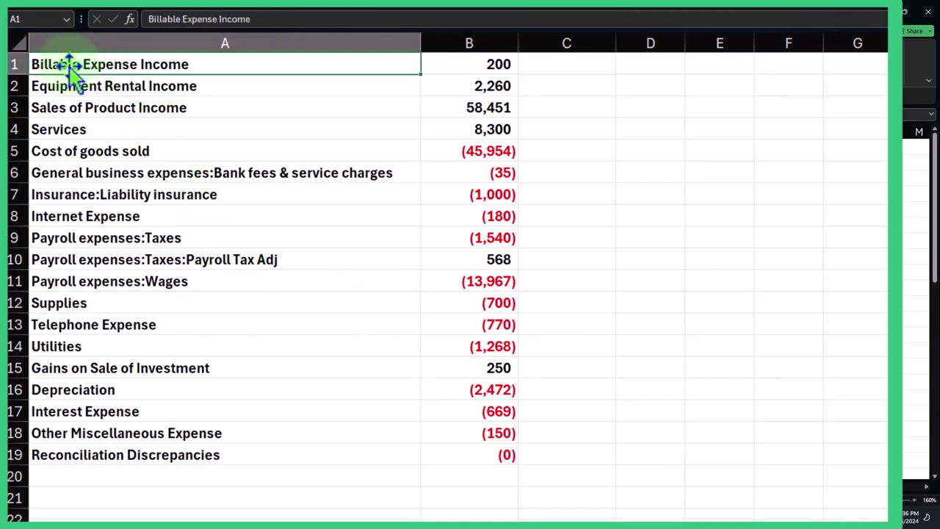
key(Down)
key(Down)
key(Down)
key(Down)
key(Down)
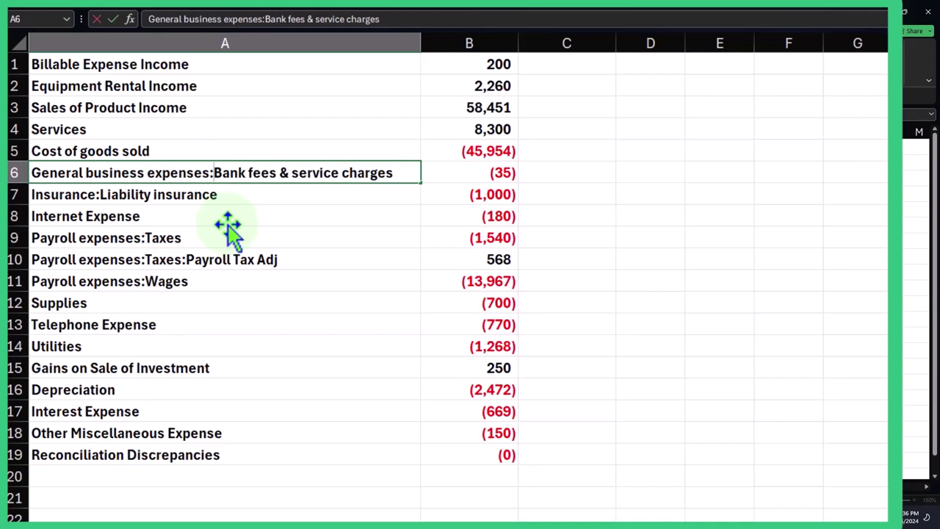
key(BackSpace)
key(BackSpace)
key(BackSpace)
key(BackSpace)
key(BackSpace)
key(BackSpace)
key(BackSpace)
key(BackSpace)
key(BackSpace)
key(BackSpace)
key(BackSpace)
key(BackSpace)
key(BackSpace)
key(BackSpace)
key(BackSpace)
key(BackSpace)
key(BackSpace)
key(BackSpace)
key(BackSpace)
key(BackSpace)
key(BackSpace)
key(BackSpace)
key(BackSpace)
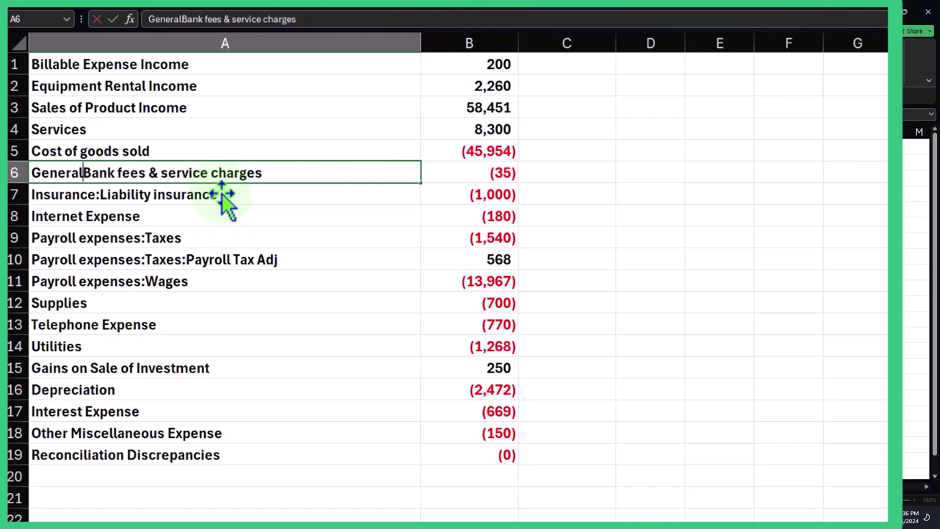
key(Return)
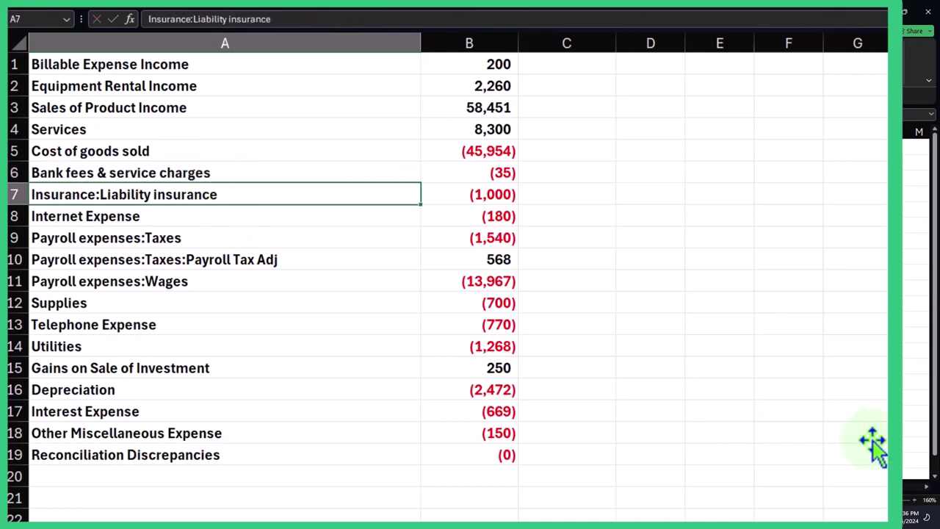
Review the QuickBooks P&L, collapsing and re-expanding the General business expenses and Insurance groups
click(655, 517)
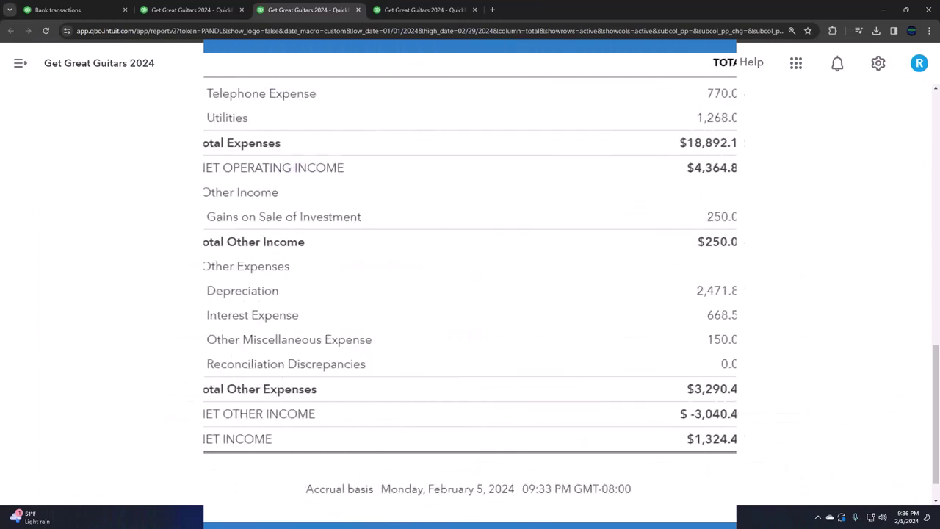
scroll(394, 110, up, 8)
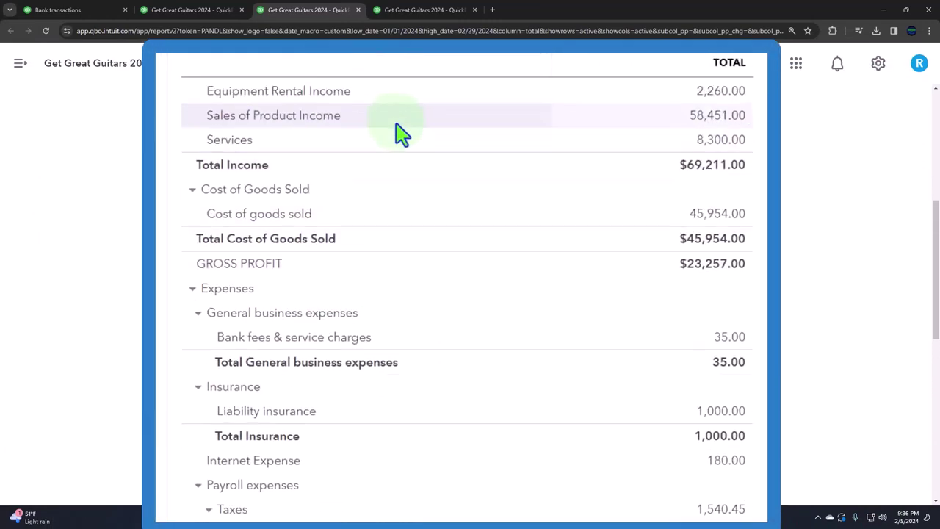
scroll(400, 146, up, 1)
scroll(378, 240, down, 3)
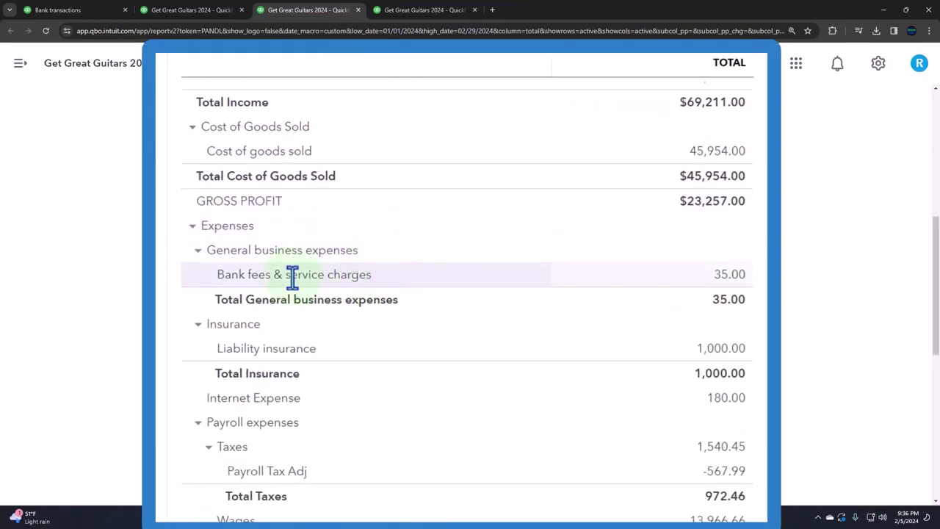
click(197, 250)
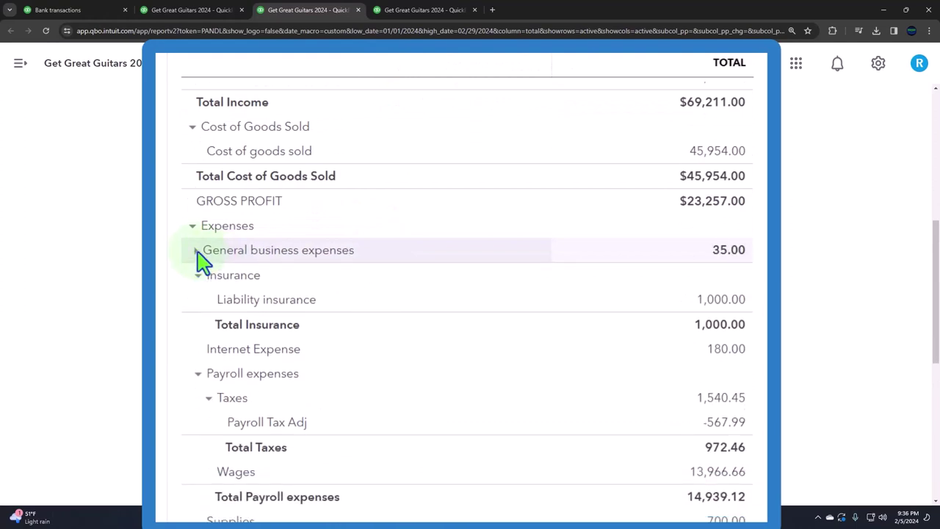
click(196, 250)
click(199, 324)
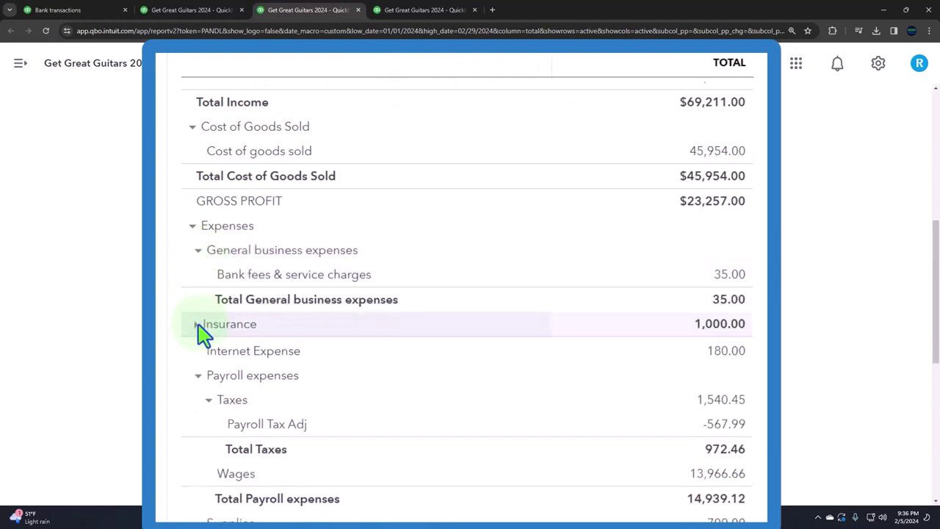
click(198, 324)
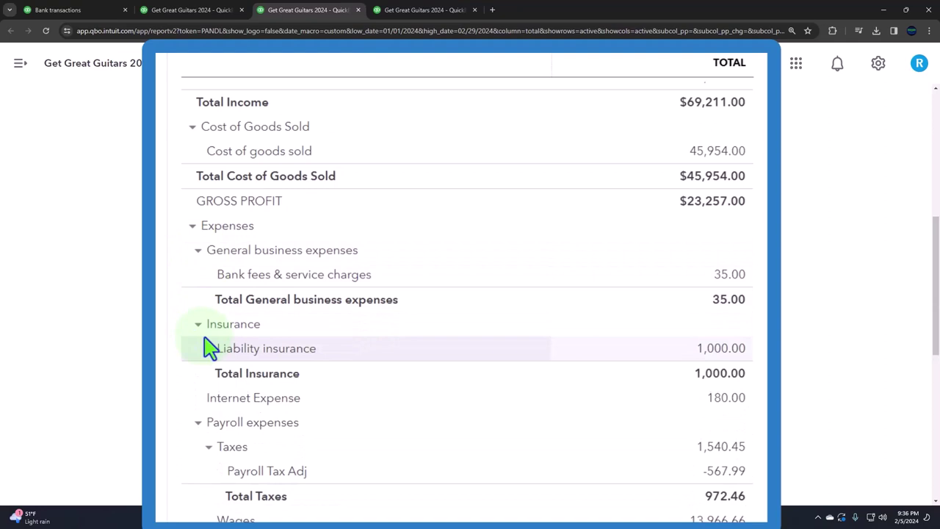
click(198, 327)
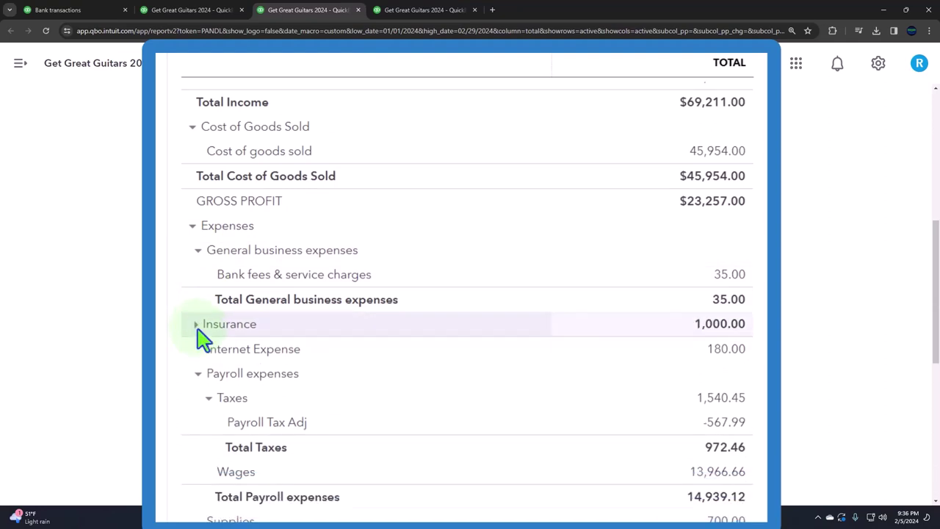
click(199, 327)
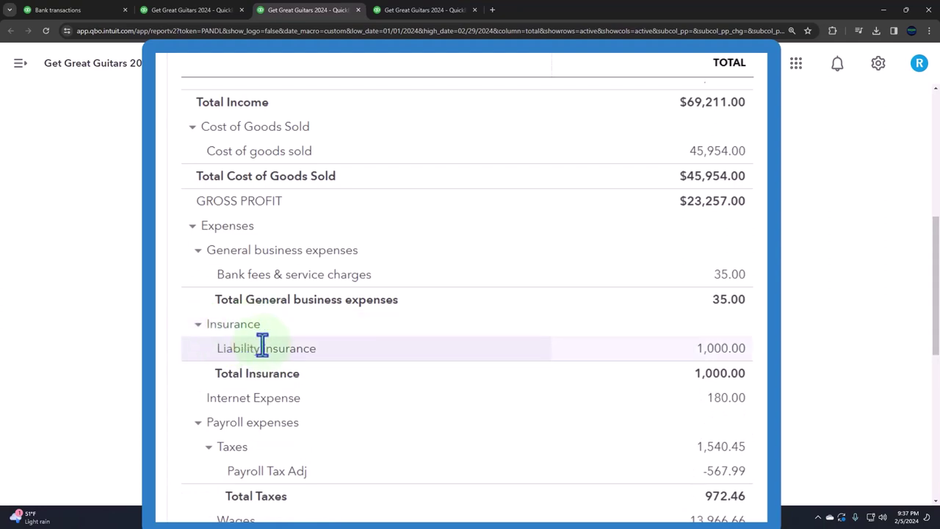
click(653, 517)
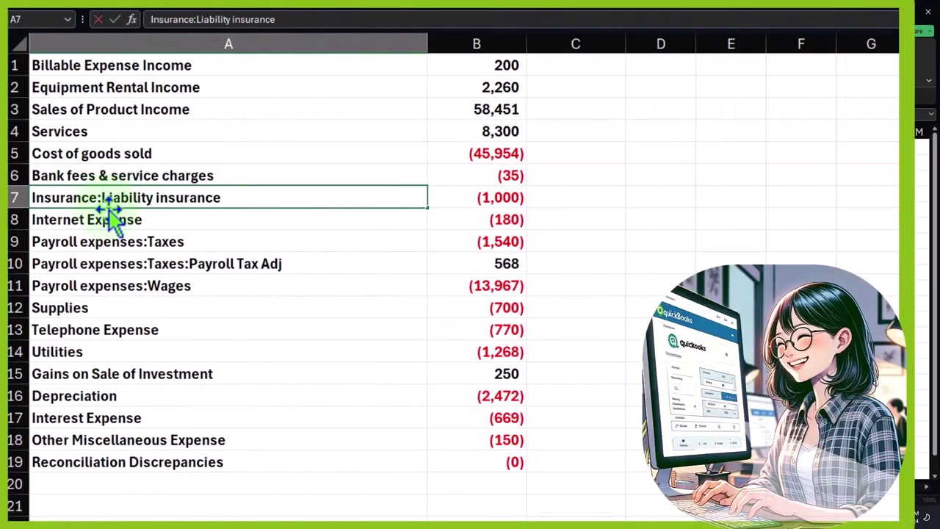
Remove the 'Insurance:' prefix so A7 reads Liability insurance
double_click(103, 199)
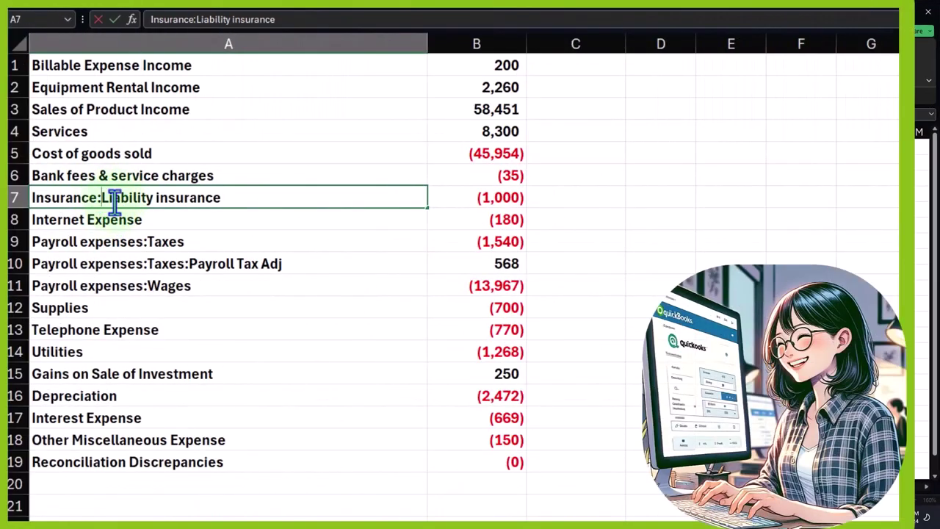
key(BackSpace)
key(BackSpace)
key(BackSpace)
key(BackSpace)
key(BackSpace)
key(BackSpace)
key(BackSpace)
key(BackSpace)
key(BackSpace)
key(BackSpace)
key(Return)
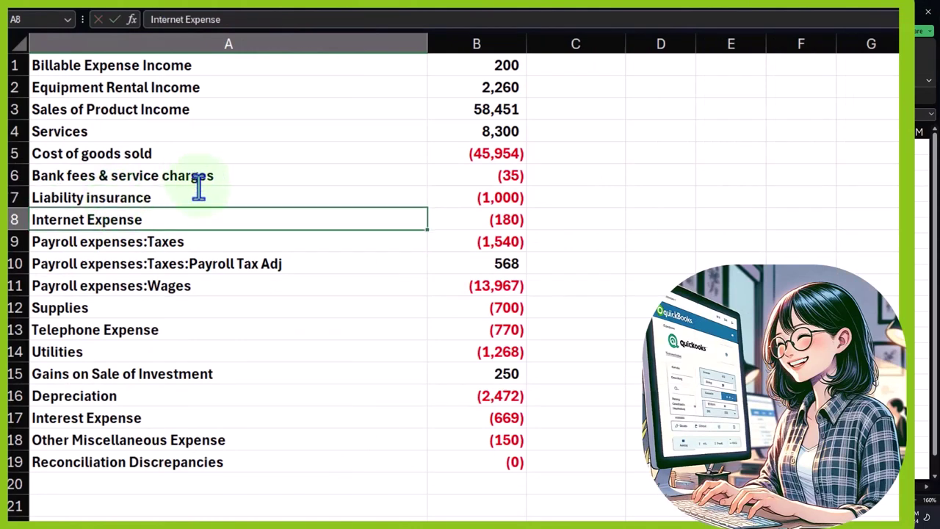
Strip the Payroll expenses prefixes so A9–A11 read Taxes, Payroll Tax Adj and Wages
click(151, 247)
double_click(149, 242)
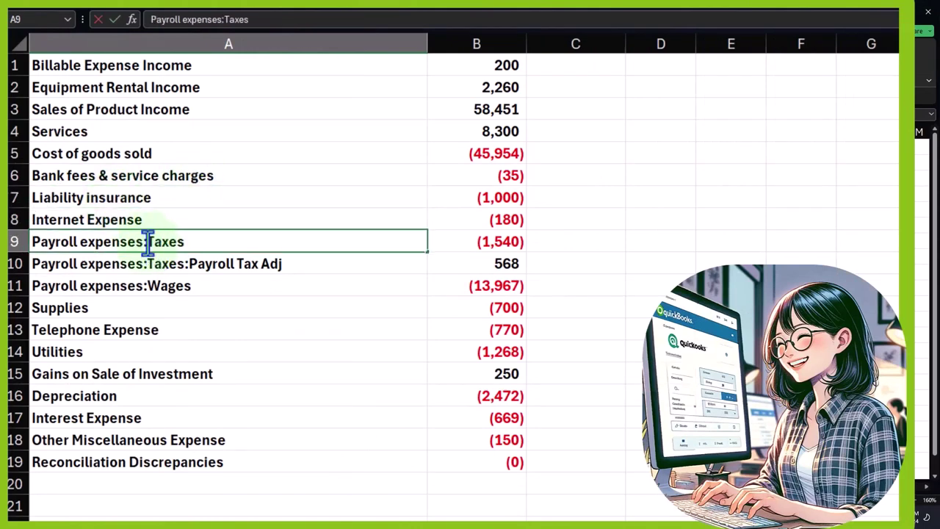
key(BackSpace)
key(BackSpace)
key(BackSpace)
key(BackSpace)
key(BackSpace)
key(BackSpace)
key(BackSpace)
key(BackSpace)
key(BackSpace)
key(BackSpace)
key(BackSpace)
key(BackSpace)
key(BackSpace)
key(BackSpace)
key(BackSpace)
key(BackSpace)
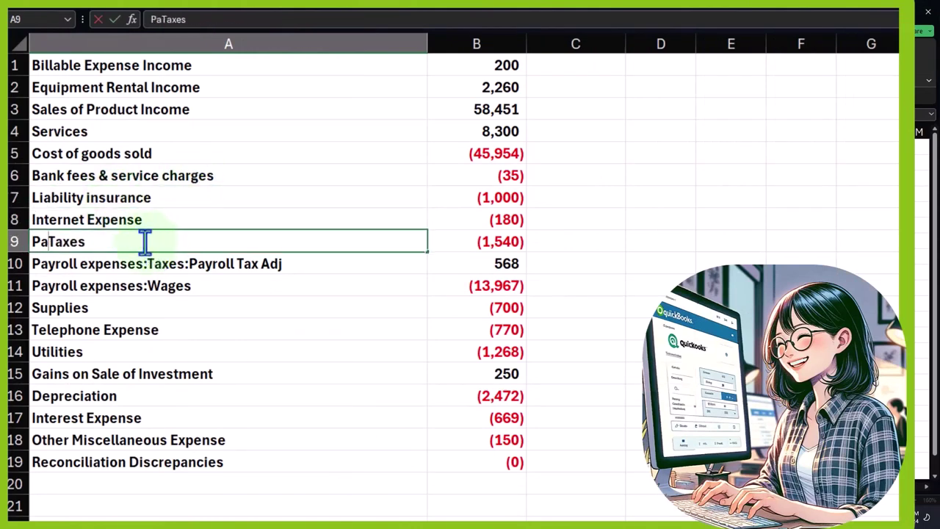
key(Return)
double_click(147, 266)
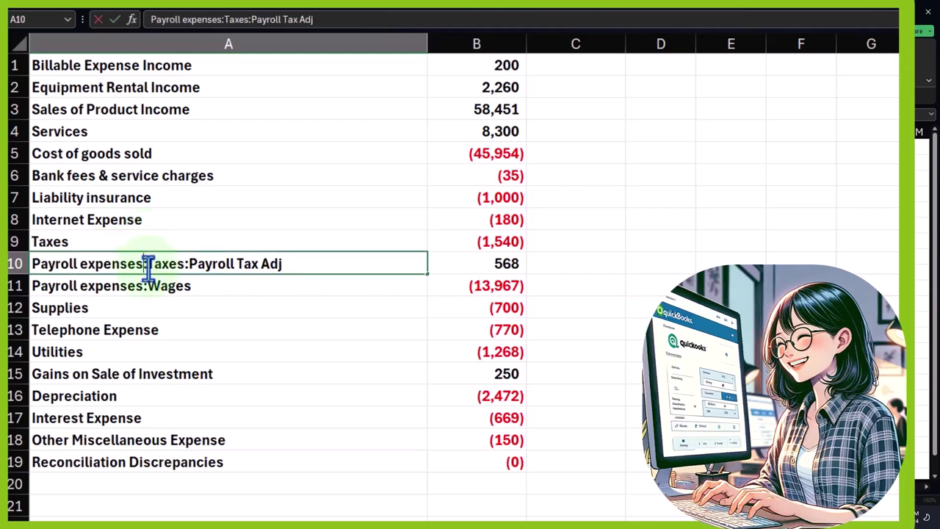
key(BackSpace)
key(BackSpace)
key(BackSpace)
key(BackSpace)
key(BackSpace)
key(BackSpace)
key(BackSpace)
key(BackSpace)
key(BackSpace)
key(BackSpace)
key(BackSpace)
key(BackSpace)
key(BackSpace)
key(BackSpace)
key(BackSpace)
key(BackSpace)
key(BackSpace)
key(BackSpace)
key(BackSpace)
key(BackSpace)
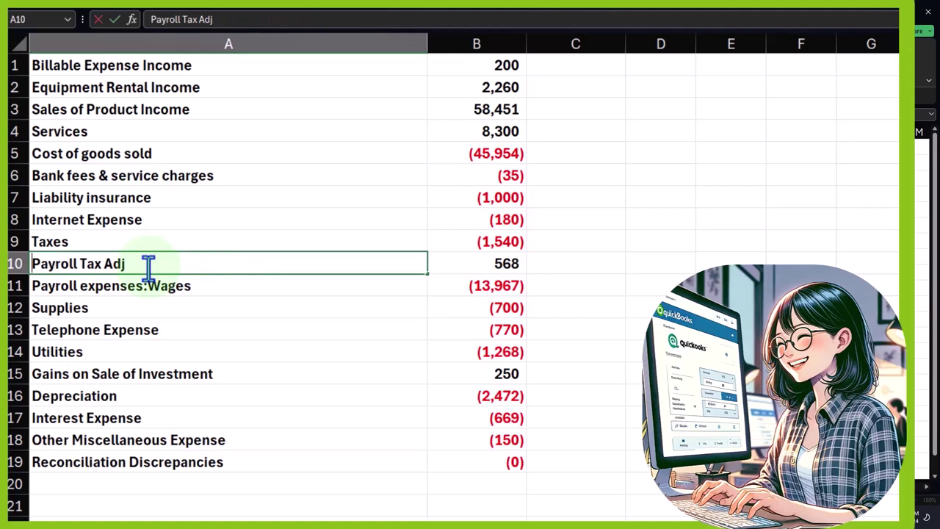
key(Return)
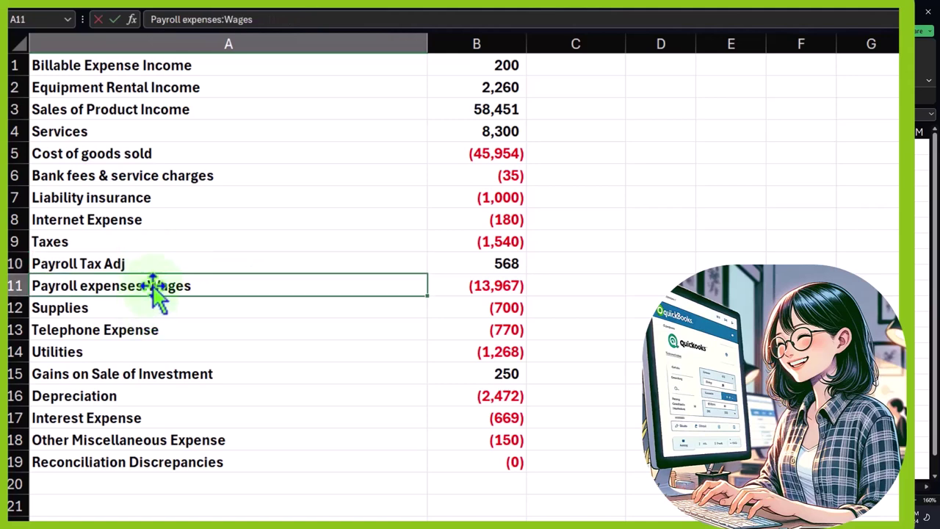
double_click(149, 286)
key(BackSpace)
key(BackSpace)
key(BackSpace)
key(BackSpace)
key(BackSpace)
key(BackSpace)
key(BackSpace)
key(BackSpace)
key(BackSpace)
key(BackSpace)
key(BackSpace)
key(BackSpace)
key(BackSpace)
key(BackSpace)
key(BackSpace)
key(BackSpace)
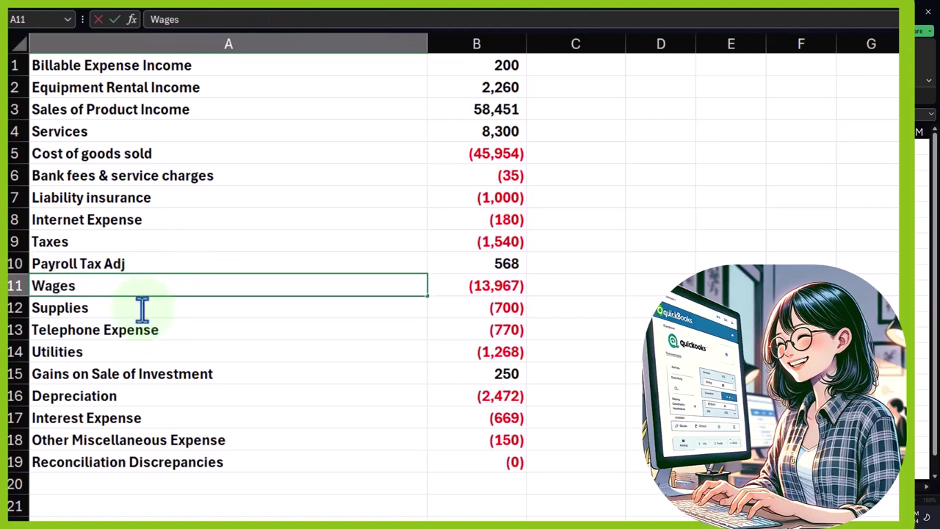
key(Return)
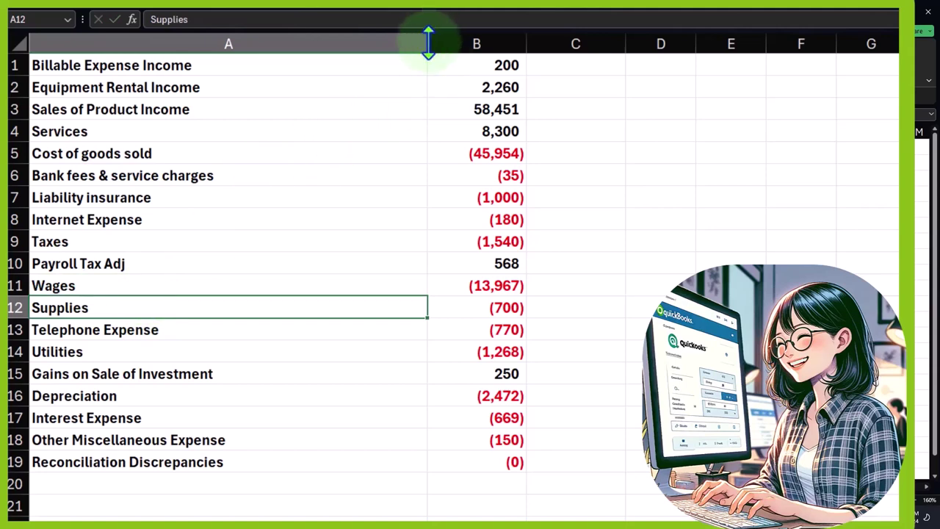
Narrow column A and add a Net Income row with =SUM(B1:B19) in B20, giving 1,324
drag(428, 44, 227, 35)
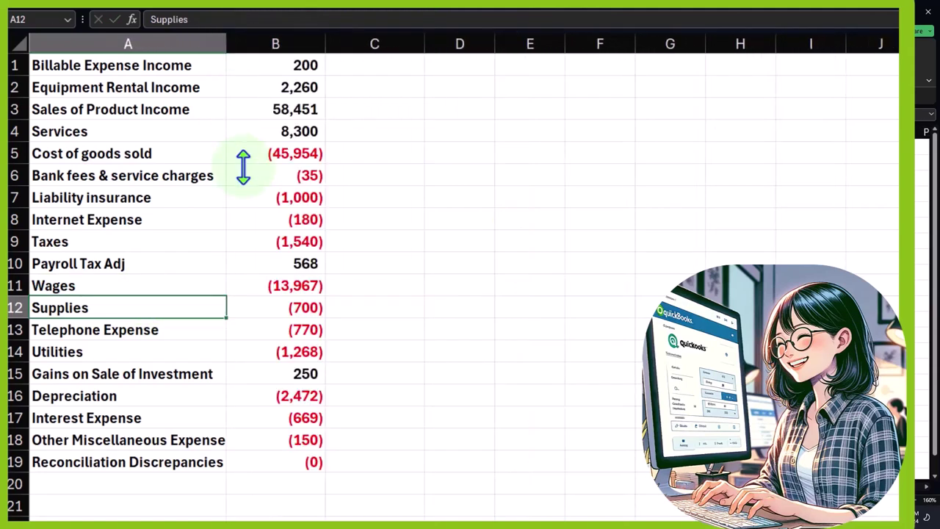
click(125, 485)
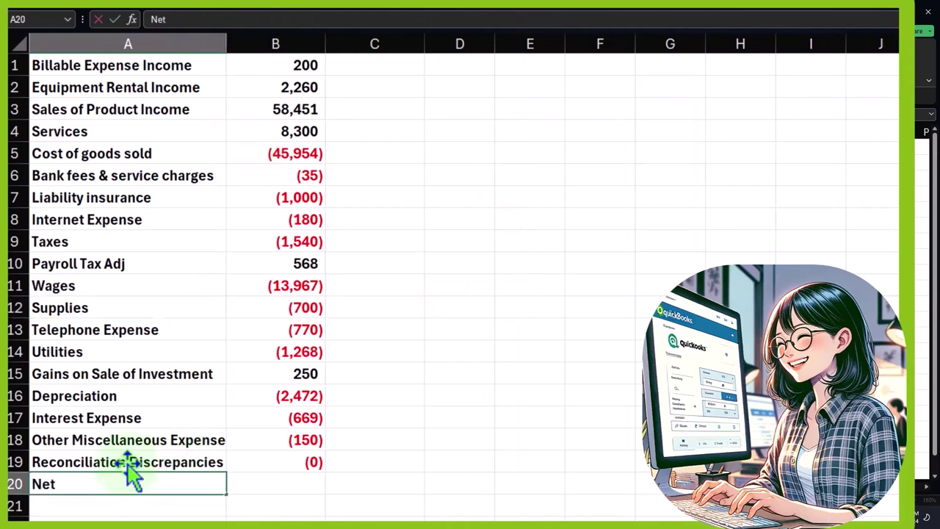
key(Tab)
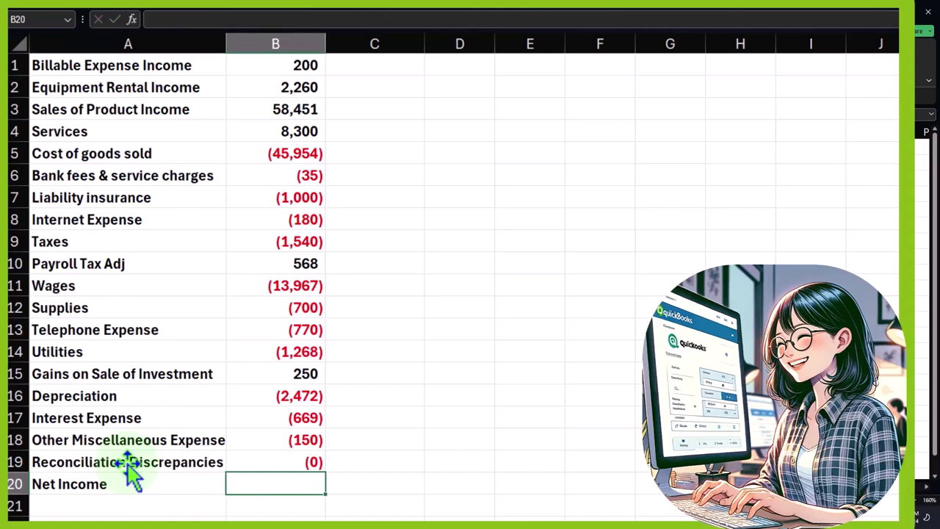
text(=sum()
key(Up)
key(shift+Up)
key(shift+Up)
key(shift+Up)
key(shift+Up)
key(shift+Up)
key(shift+Up)
key(shift+Up)
key(shift+Up)
key(shift+Up)
key(shift+Up)
key(shift+Up)
key(shift+Up)
key(shift+Up)
key(shift+Up)
key(shift+Up)
key(shift+Up)
key(shift+Up)
key(shift+Up)
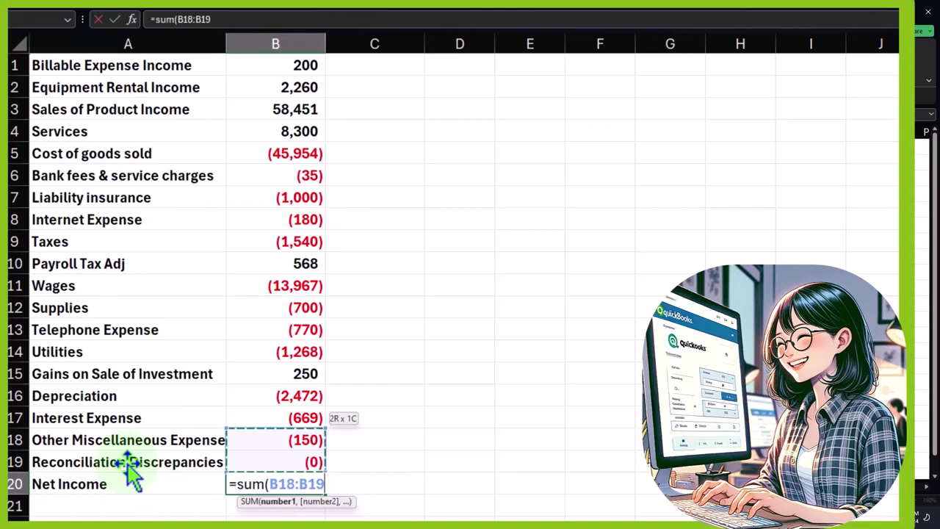
key(Return)
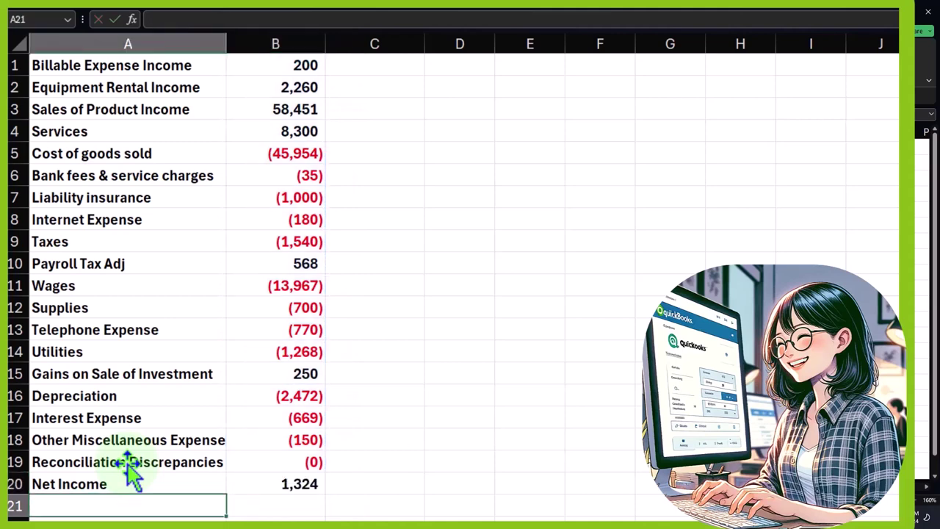
click(316, 484)
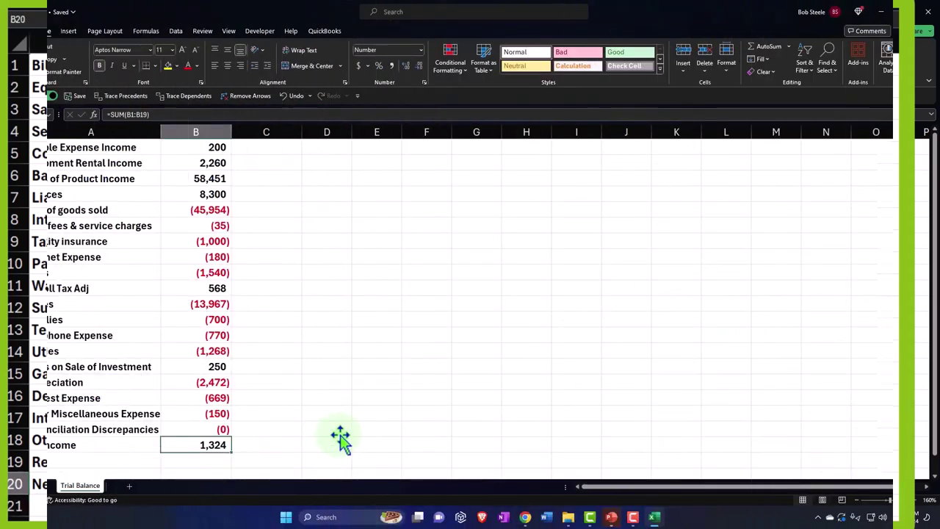
click(891, 10)
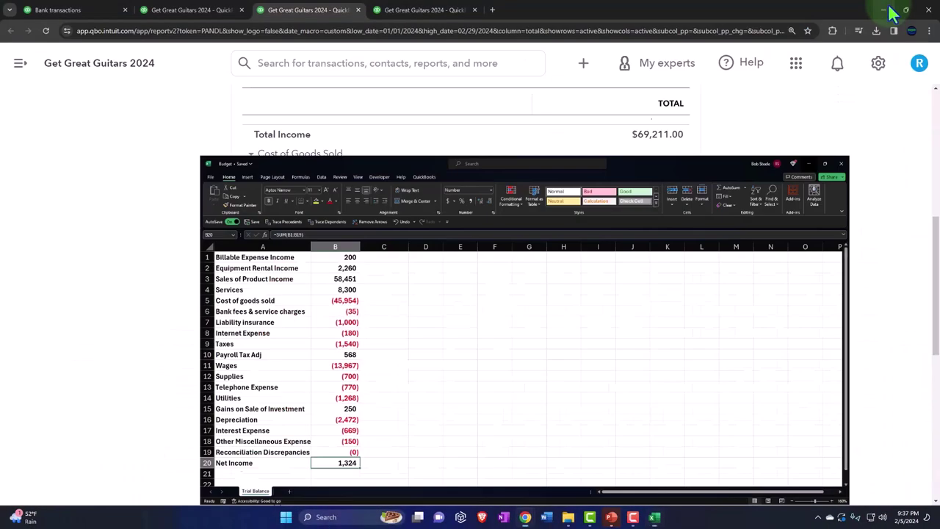
scroll(814, 330, down, 3)
scroll(814, 345, down, 3)
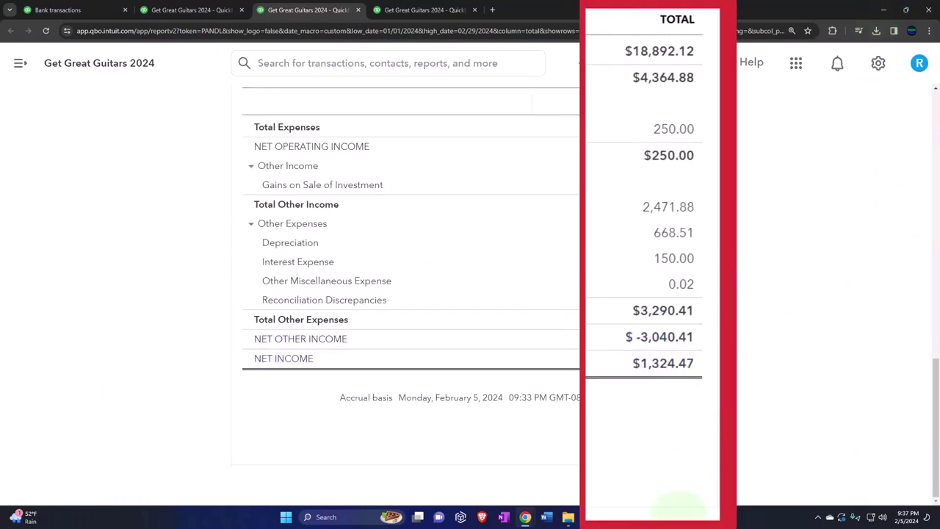
click(654, 516)
click(304, 301)
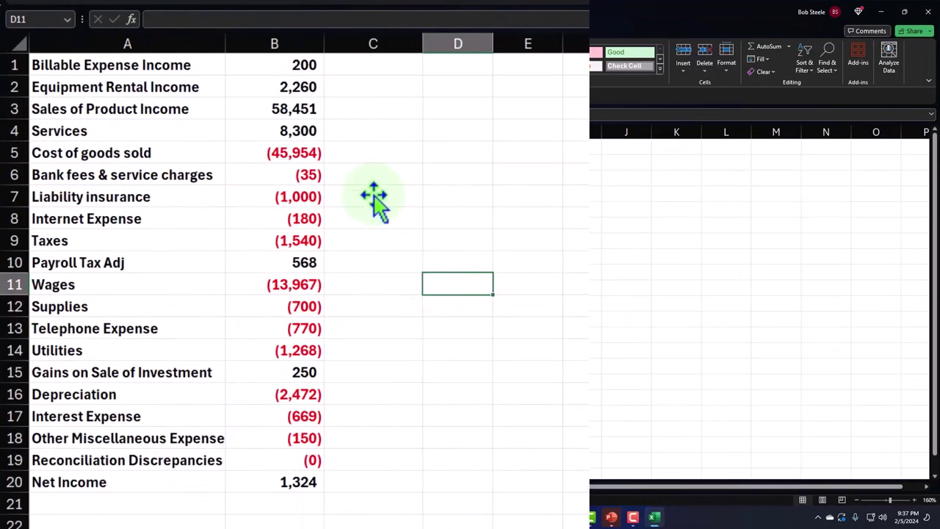
Check the income amounts' sum and confirm the Net Income formula in B20 is unchanged
drag(301, 66, 323, 468)
click(308, 485)
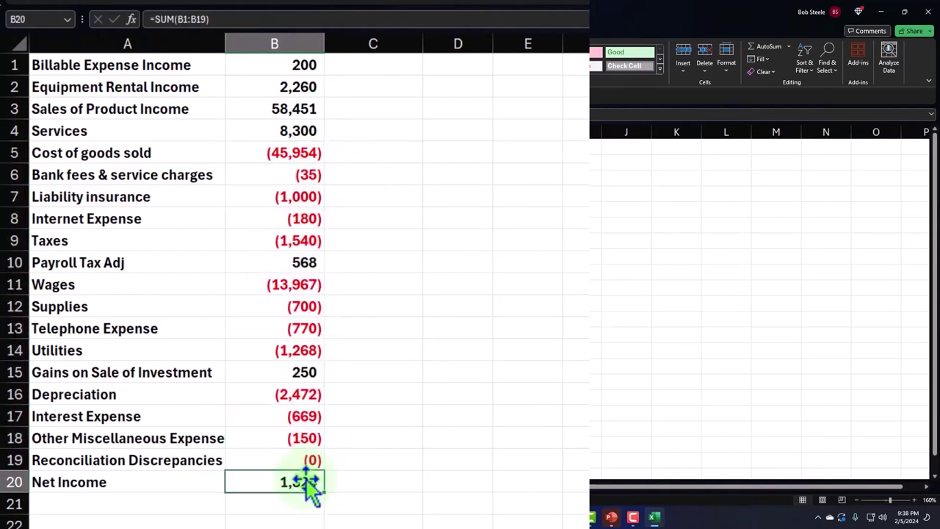
double_click(308, 484)
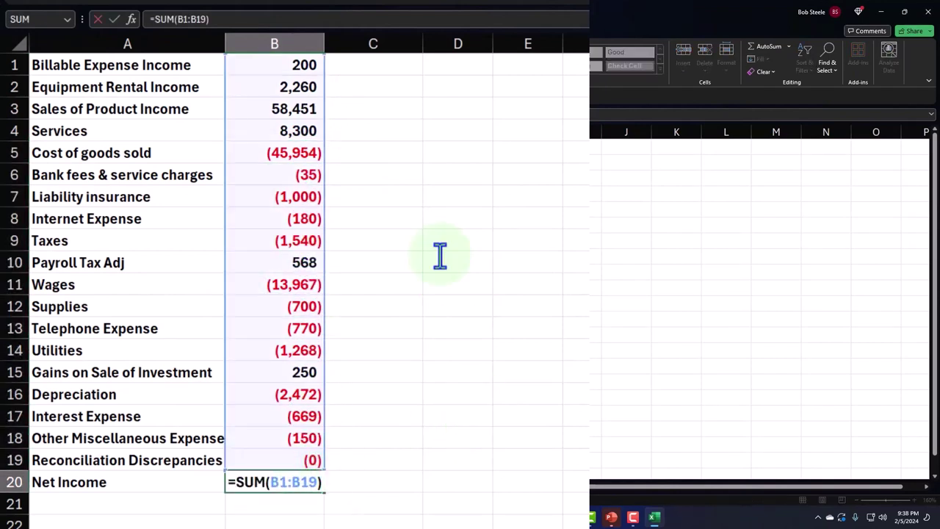
key(Return)
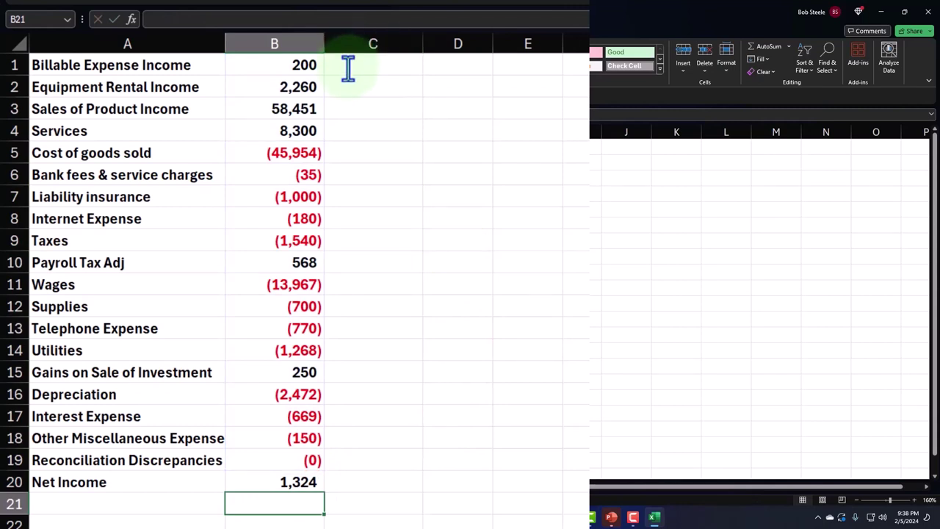
Save the Budget workbook and bring the QuickBooks profit and loss report back up
drag(344, 71, 724, 136)
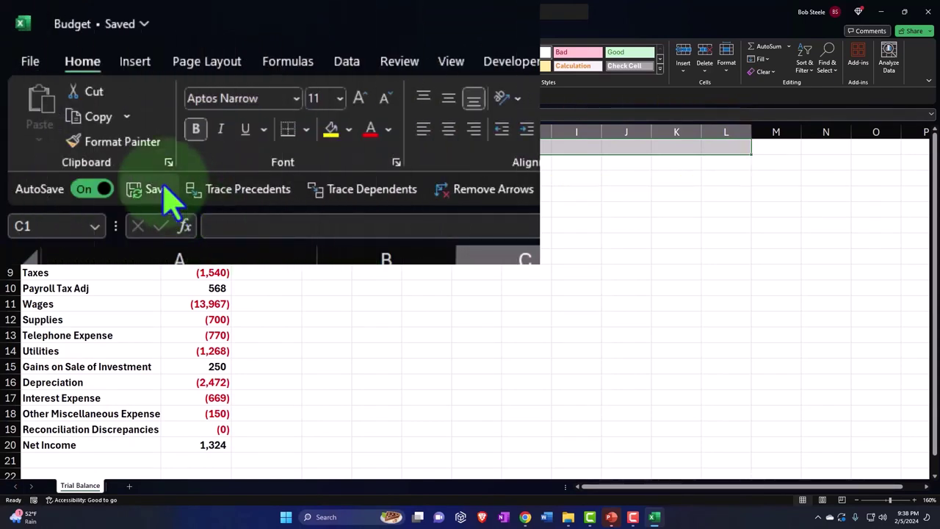
click(146, 187)
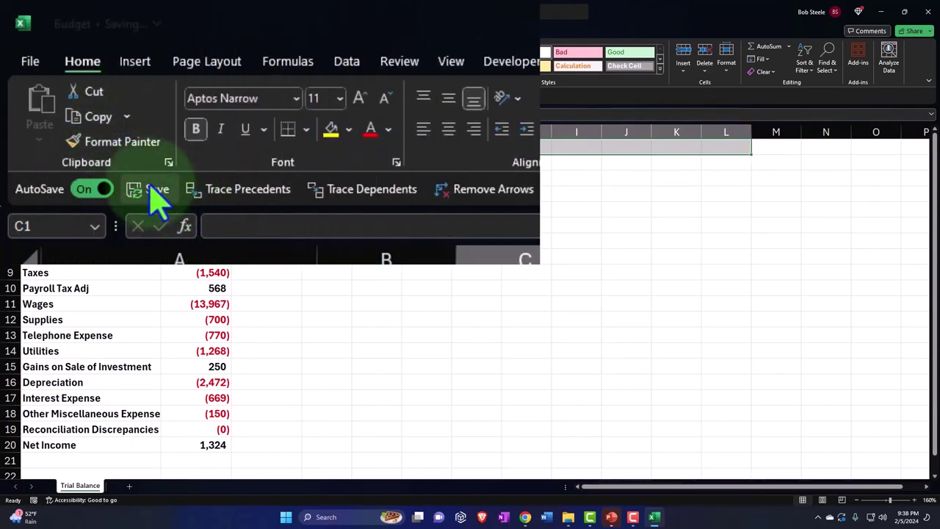
click(276, 257)
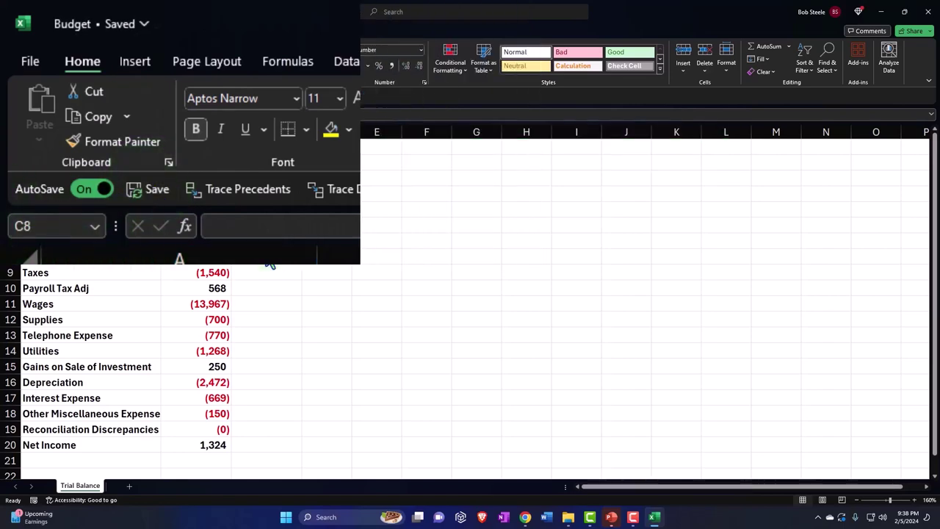
click(654, 517)
In QuickBooks Online, start a new Profit and loss budget for FY 2024 from Budgeting
scroll(554, 330, up, 15)
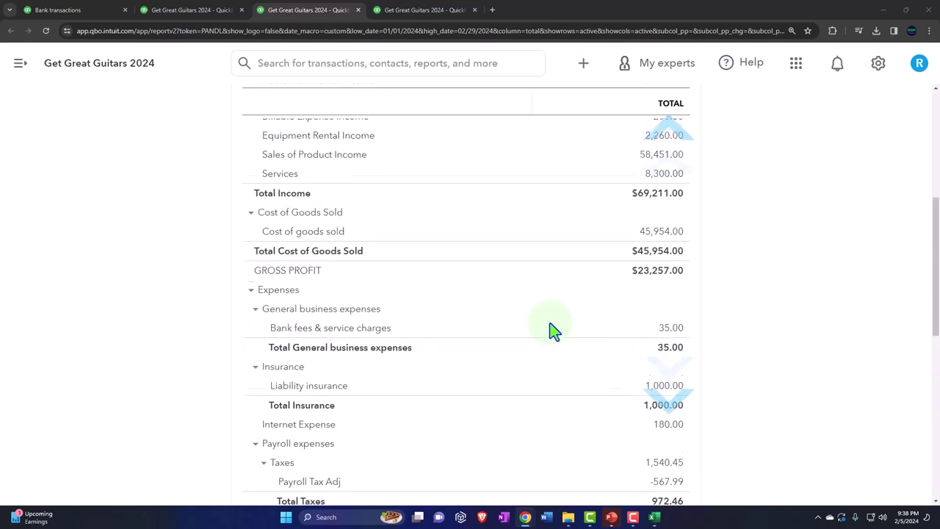
click(58, 10)
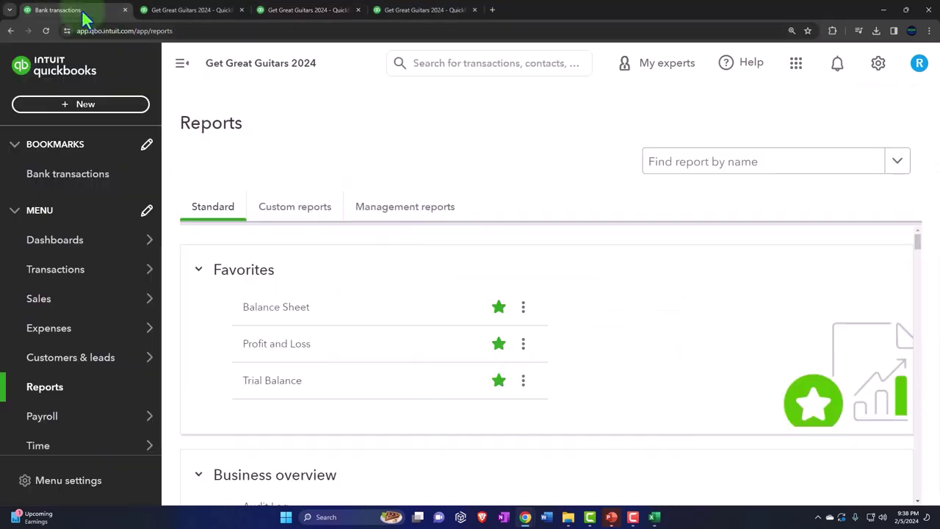
click(884, 69)
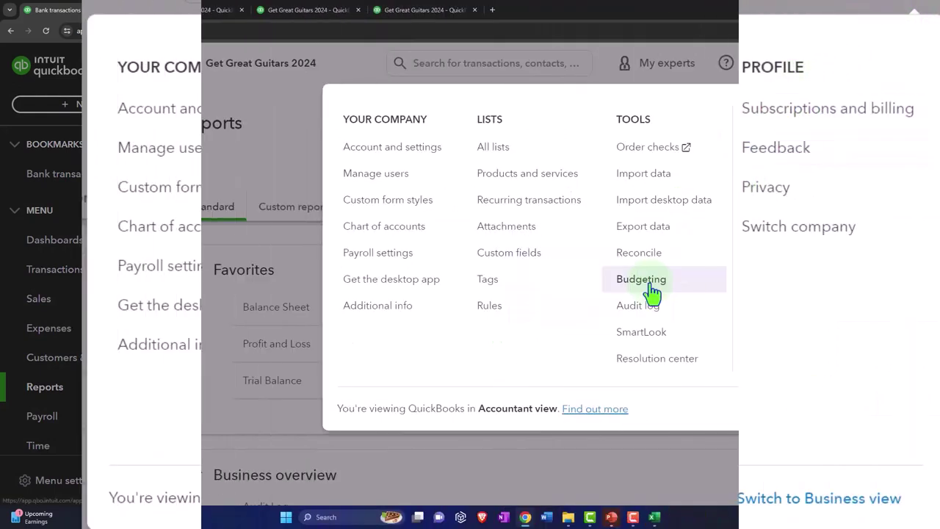
click(641, 279)
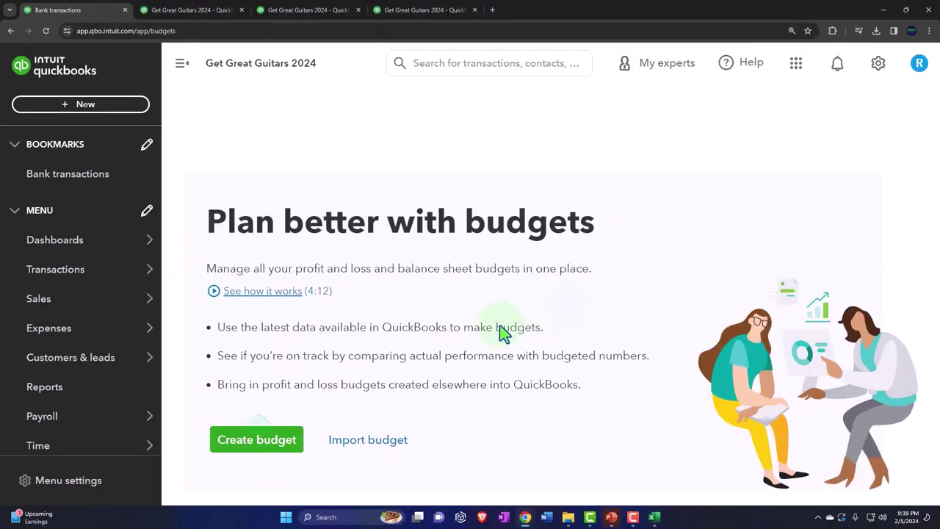
click(283, 450)
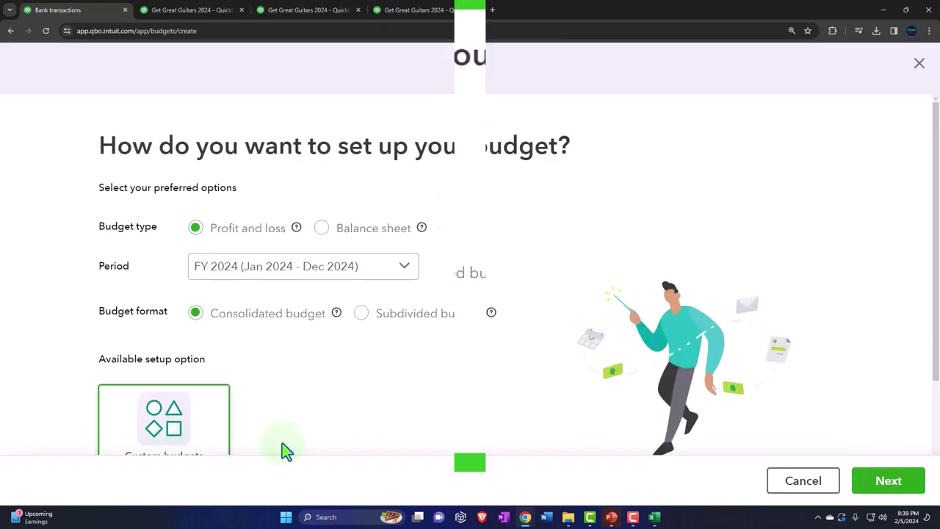